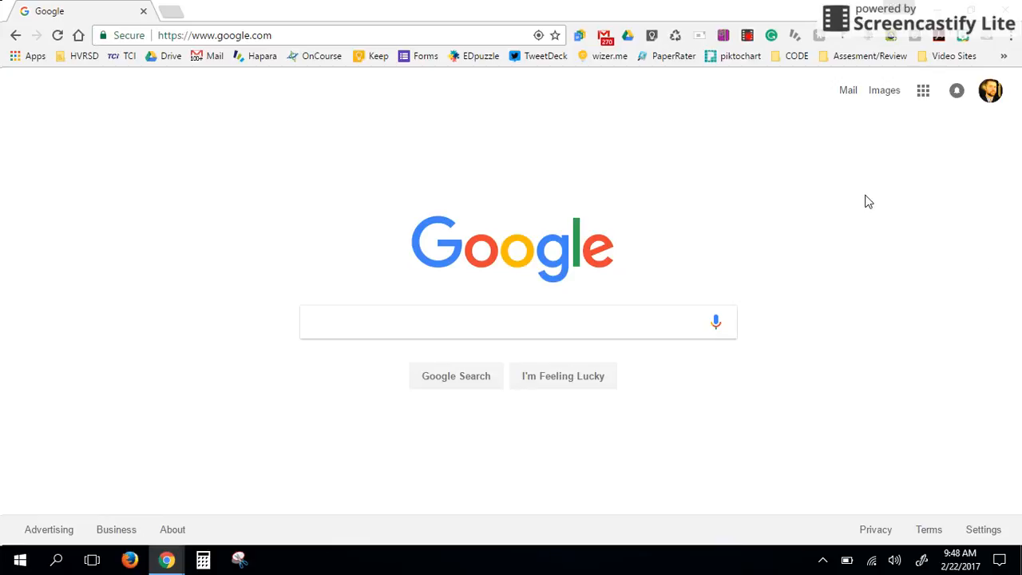
Step: Open Google Sites from the Google home page's list of apps
click(925, 97)
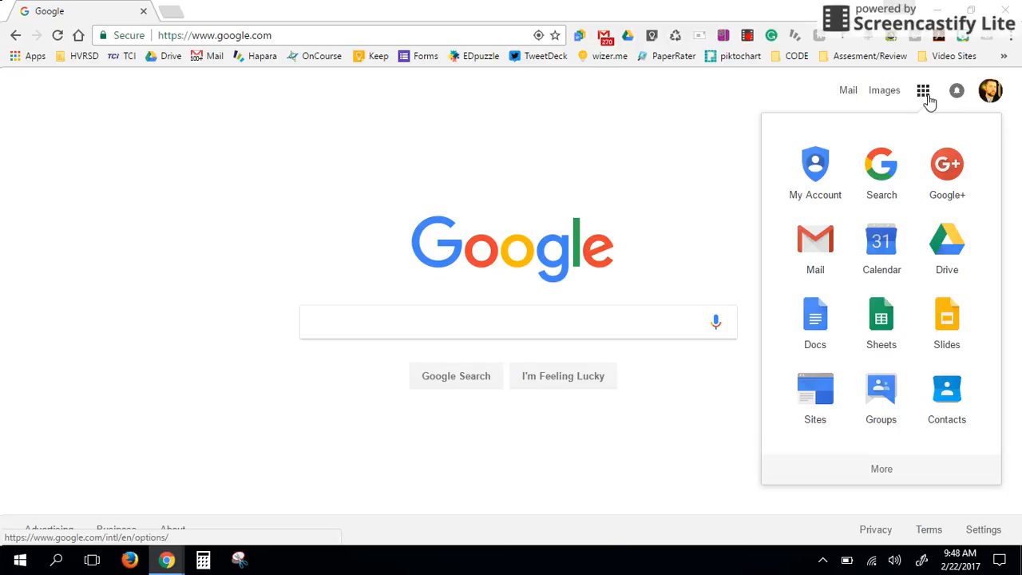
drag(928, 100, 850, 255)
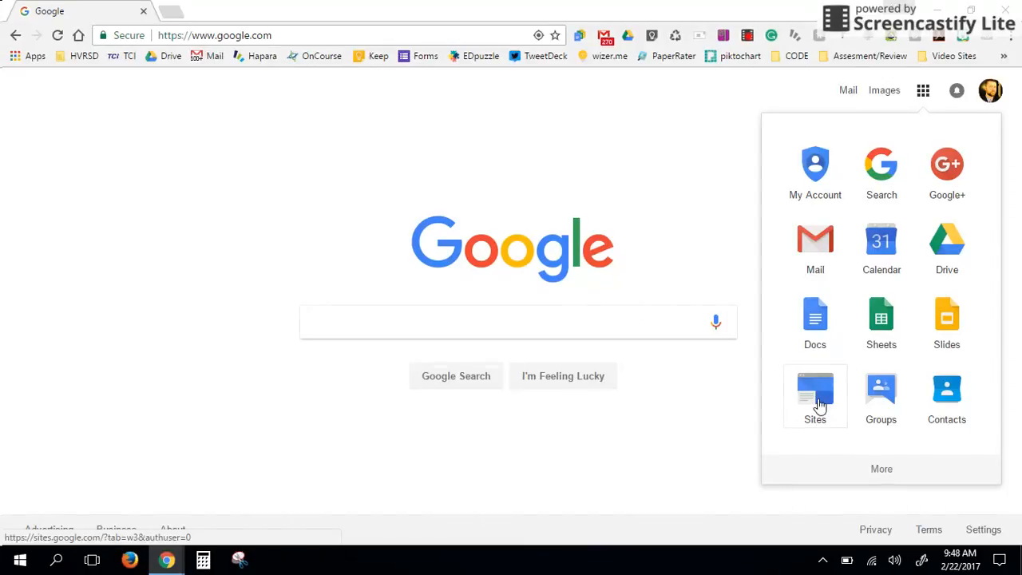
click(880, 471)
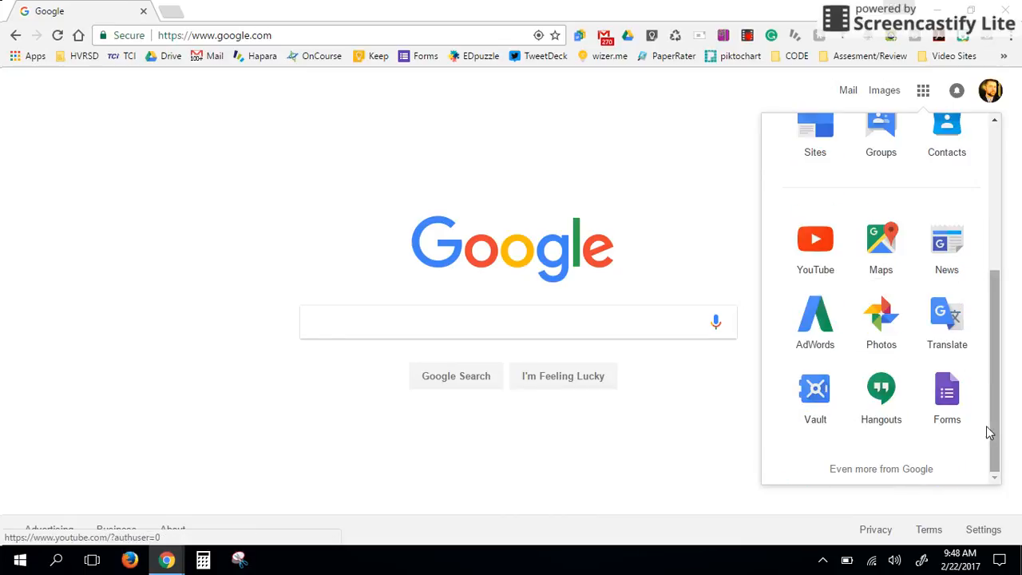
drag(995, 426, 1010, 277)
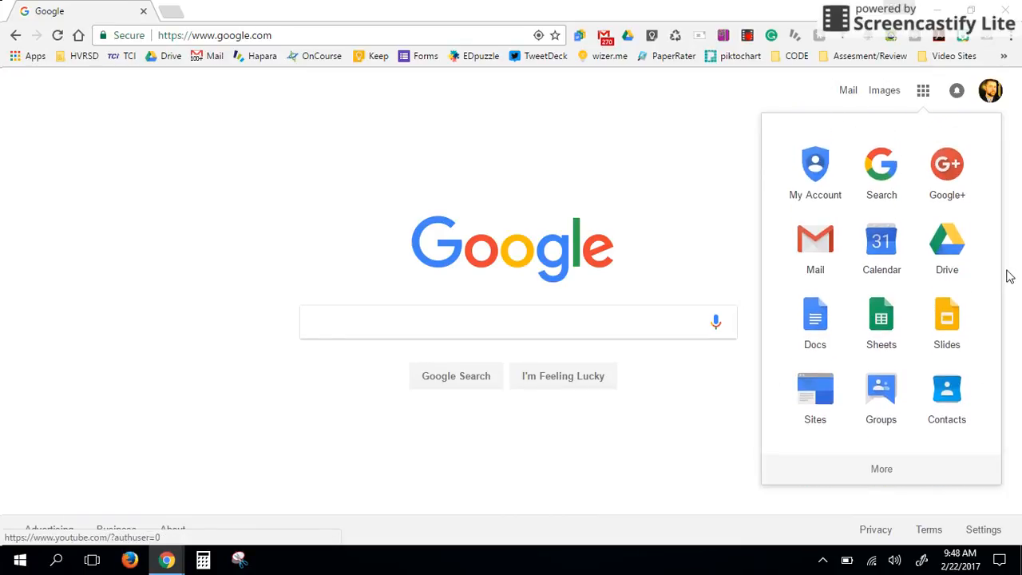
click(796, 399)
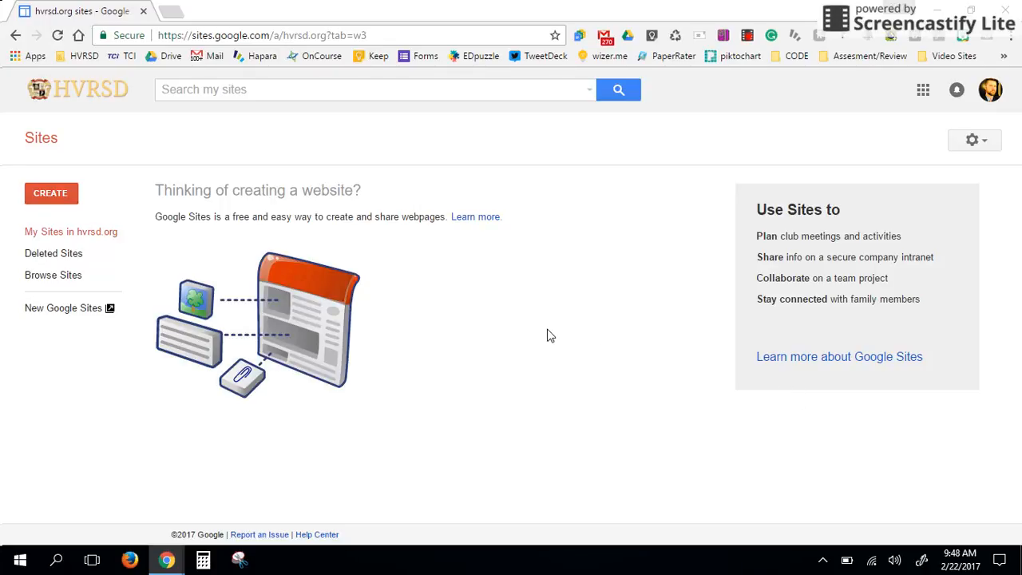
Step: Create a blank site in the new Google Sites and name it "Test Site"
click(84, 310)
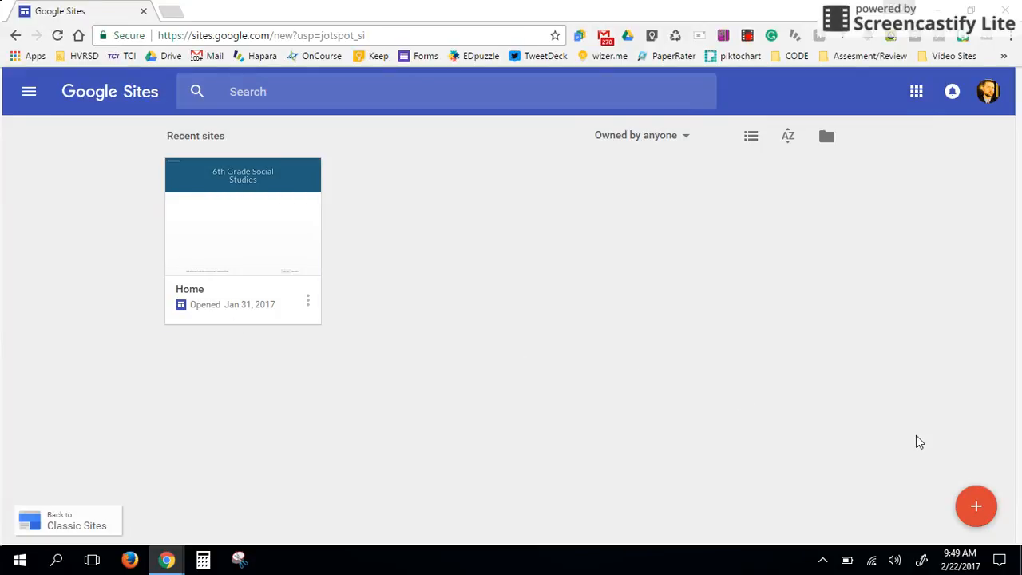
click(977, 509)
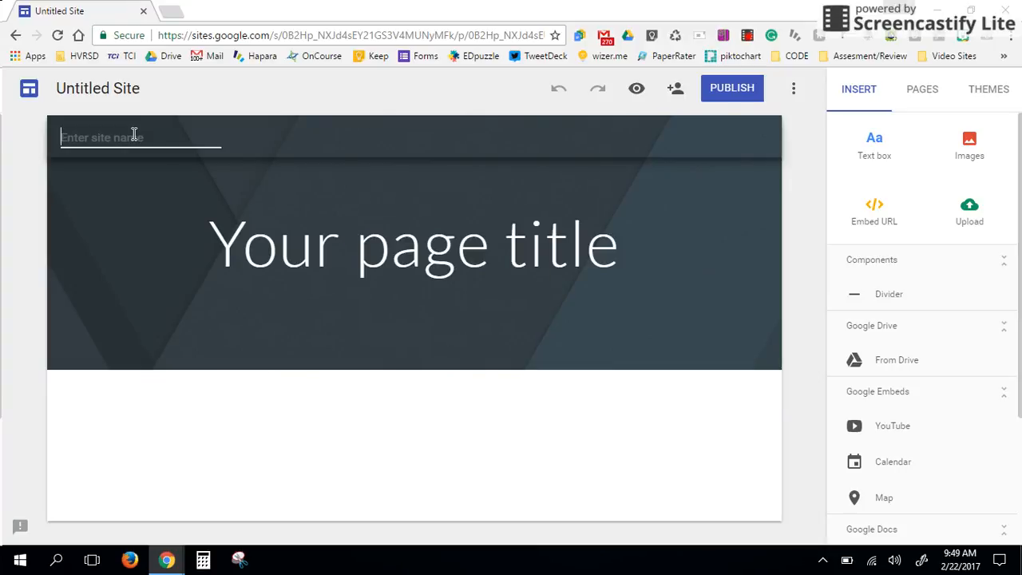
text(Test Site)
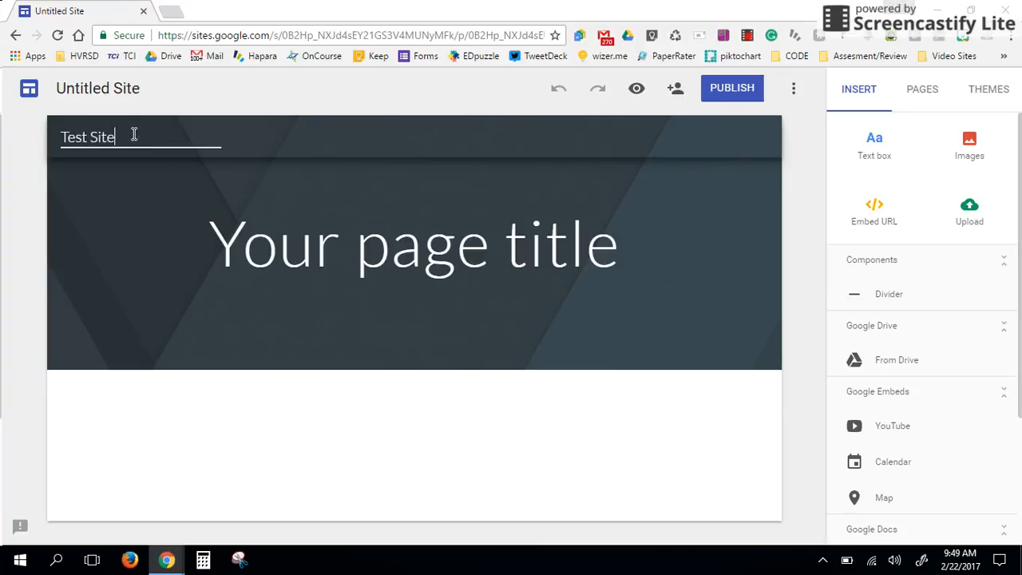
click(428, 429)
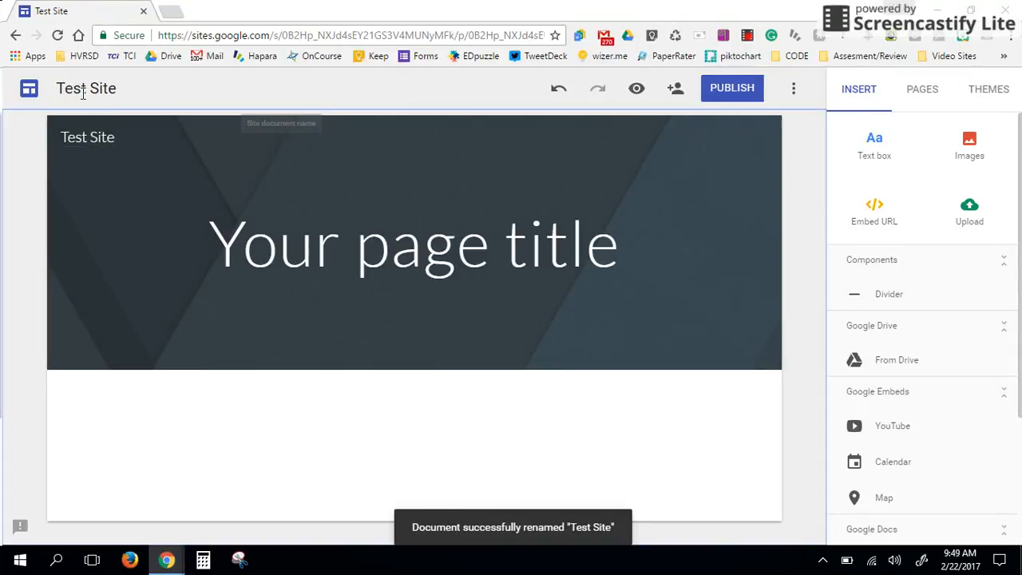
Step: Replace the page title placeholder with the teacher's name in possessive form followed by "Test Page"
click(474, 272)
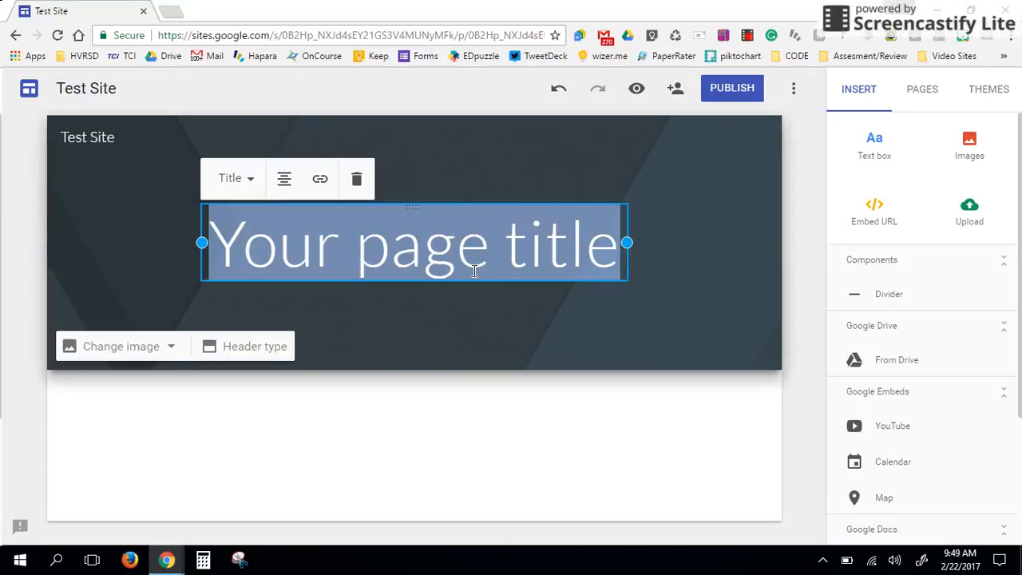
text(Mr. Al)
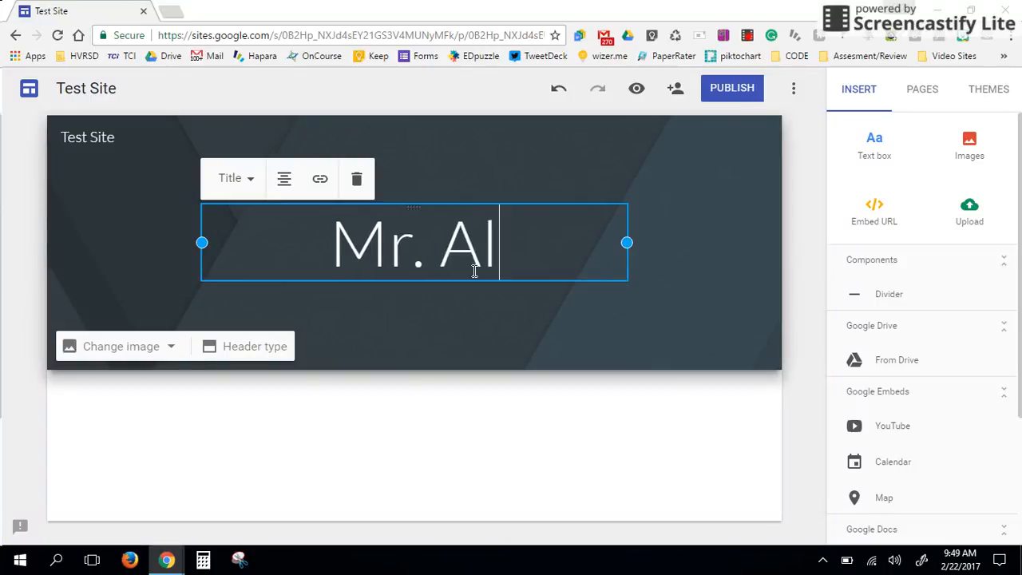
text(will's)
key(Return)
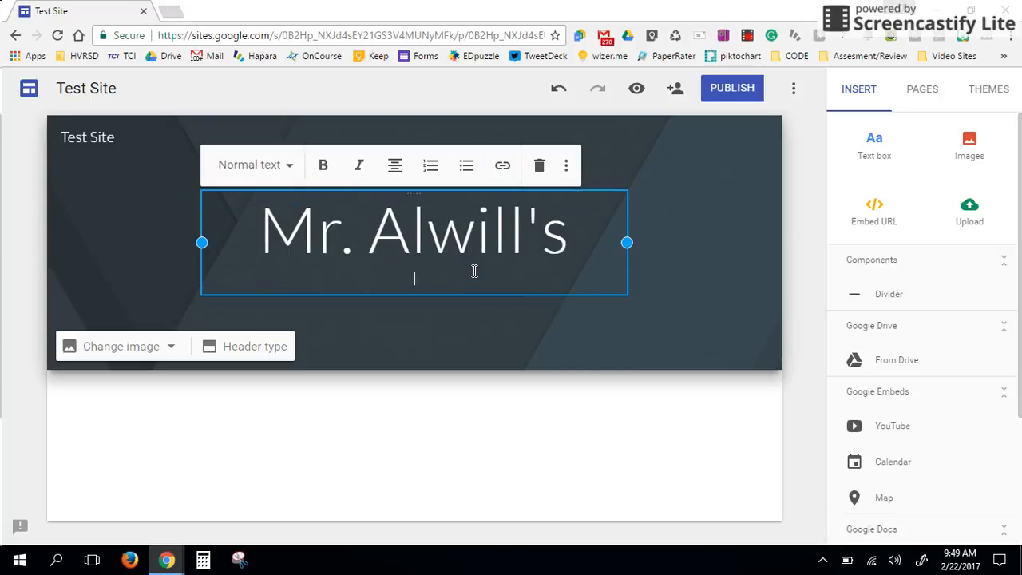
text(Te)
key(BackSpace)
key(BackSpace)
key(BackSpace)
key(BackSpace)
text(s)
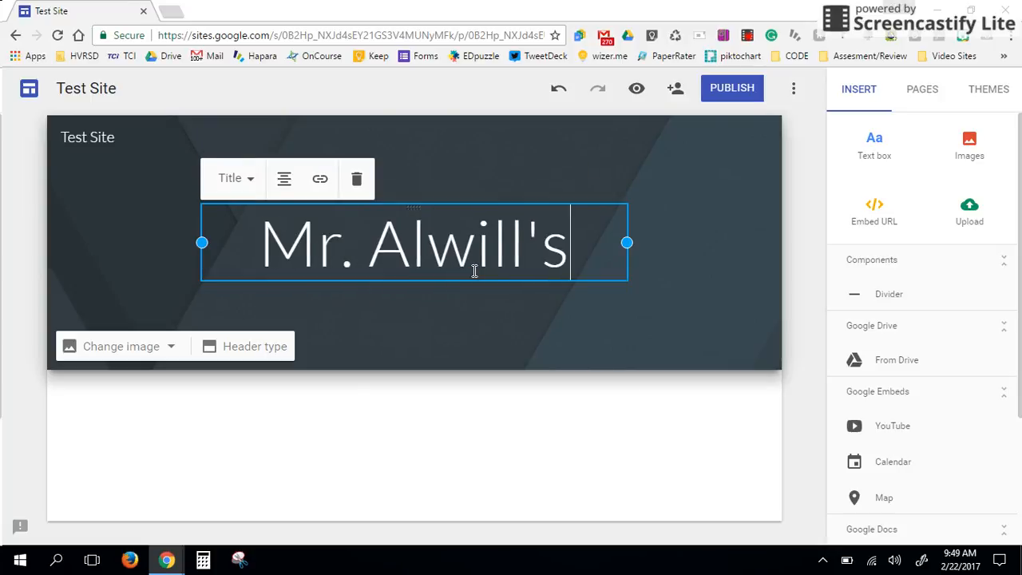
text( Test)
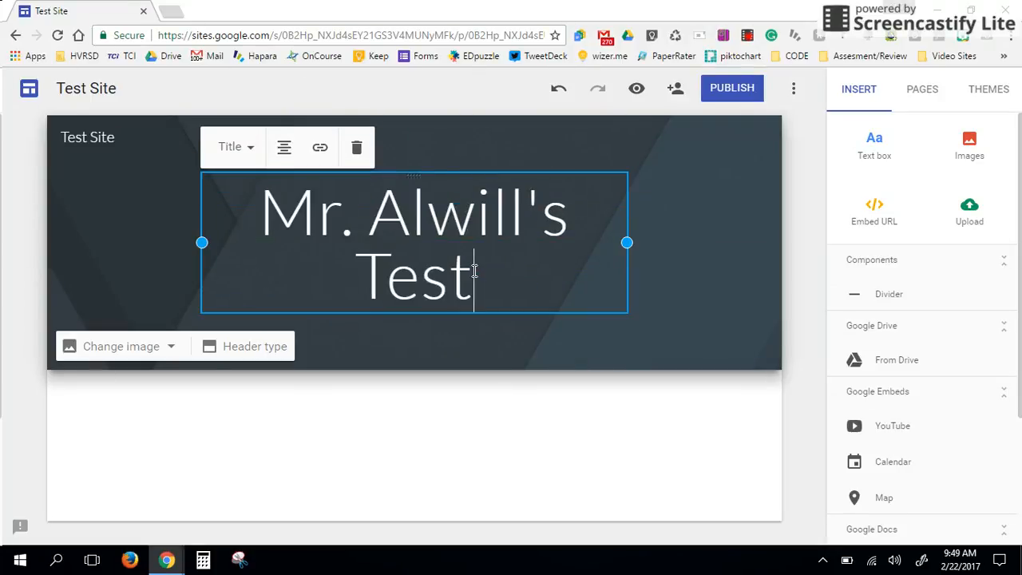
text( Page)
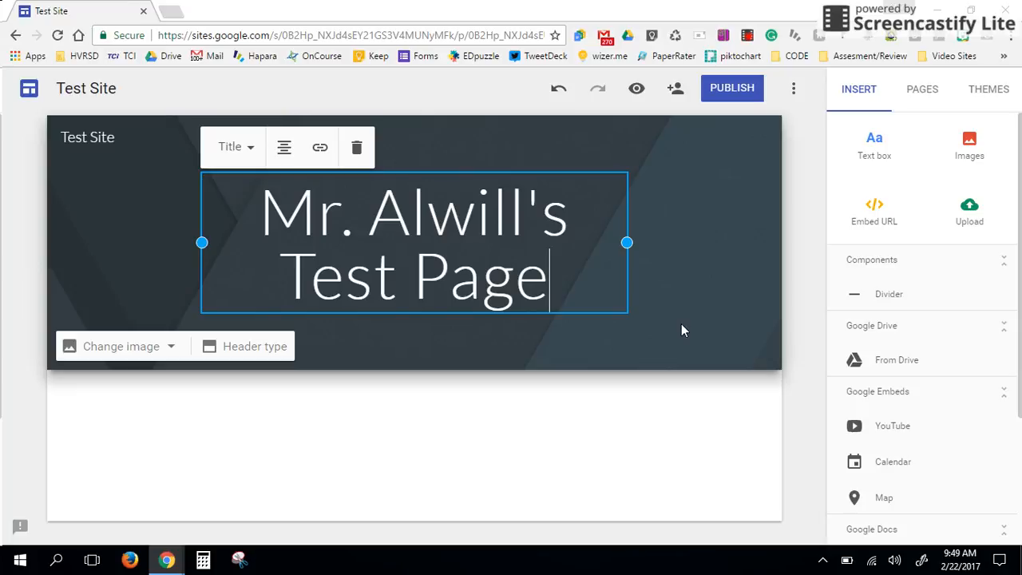
click(727, 243)
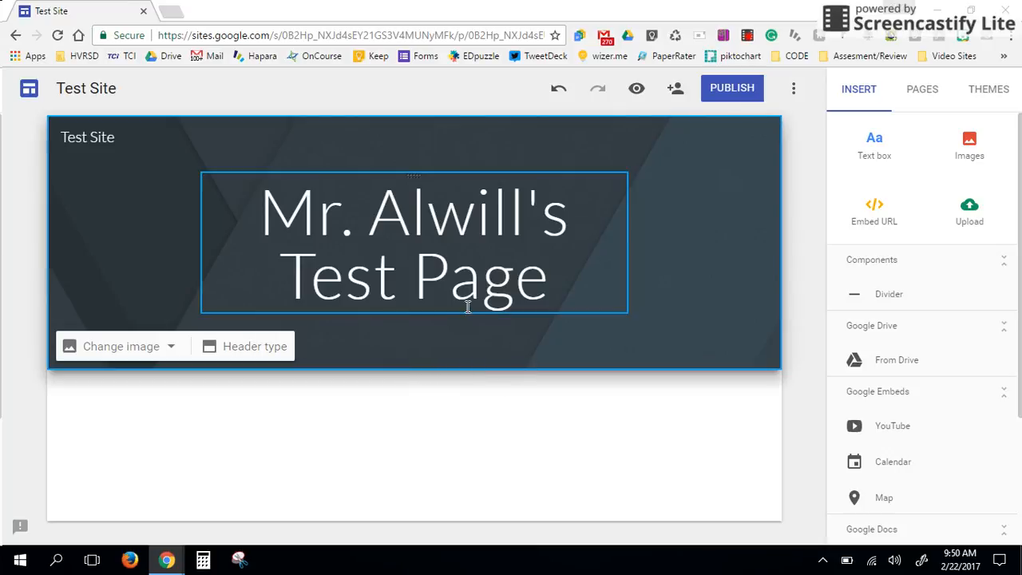
Step: Try the Large banner, Banner and Title only header types, and settle on Large banner
click(244, 348)
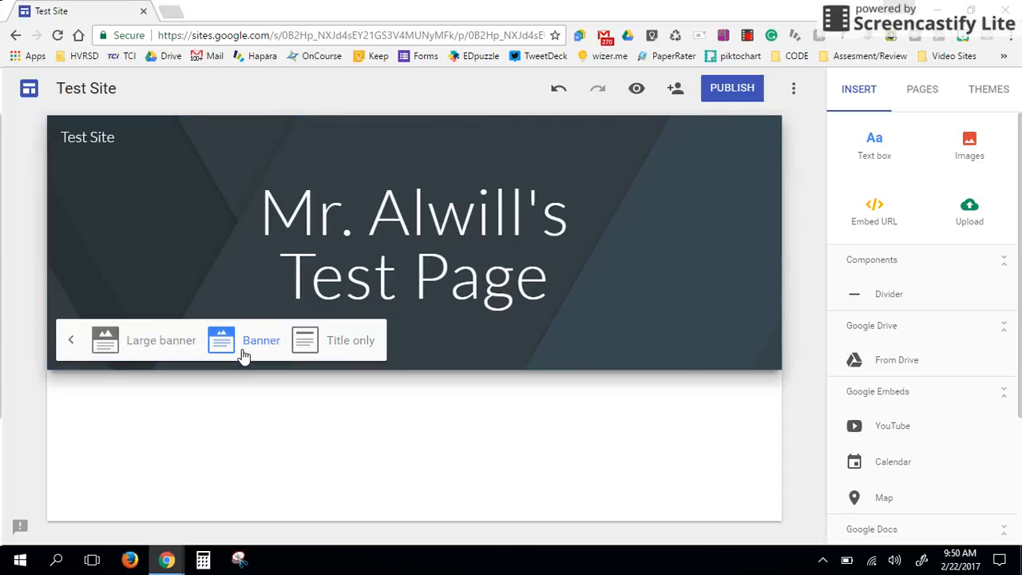
click(132, 356)
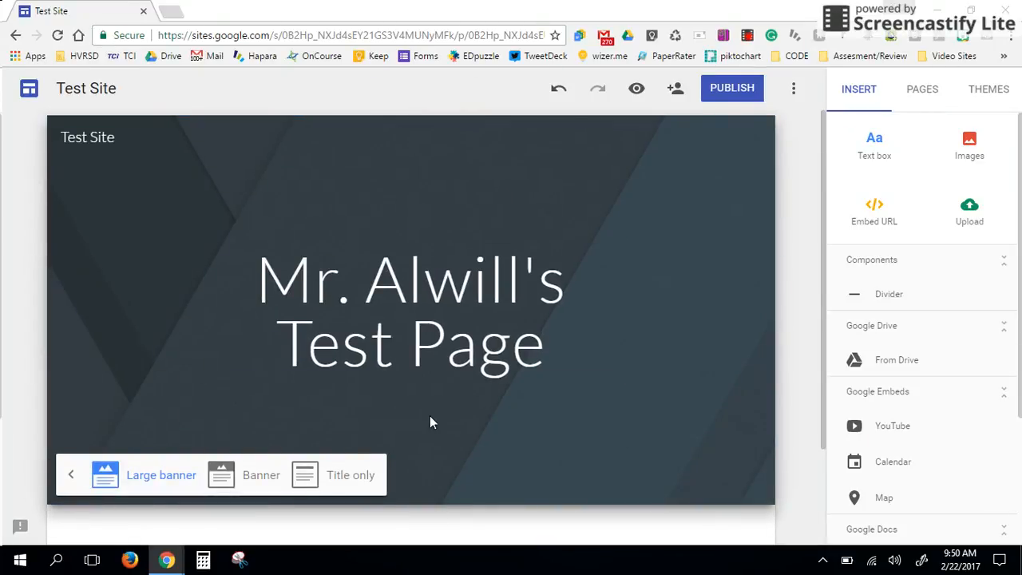
click(260, 476)
click(324, 354)
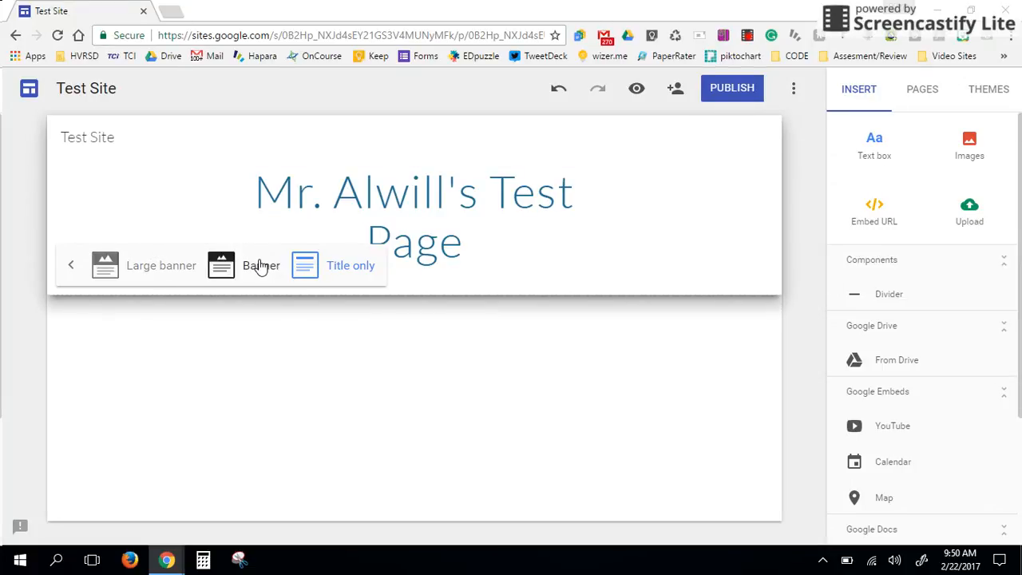
click(135, 266)
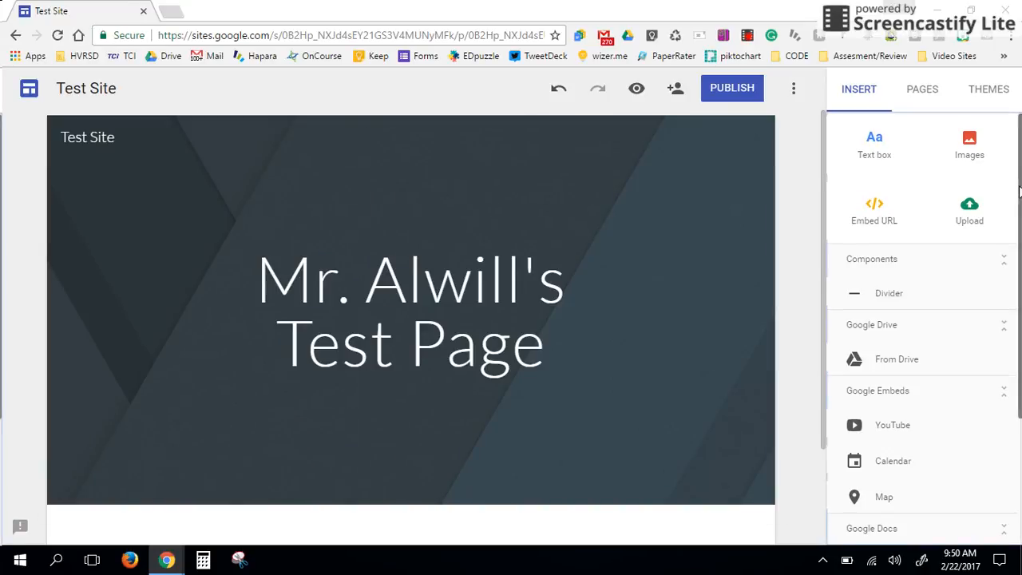
Step: Start a YouTube embed and search for videos matching "crazy teacher"
drag(1019, 187, 1019, 323)
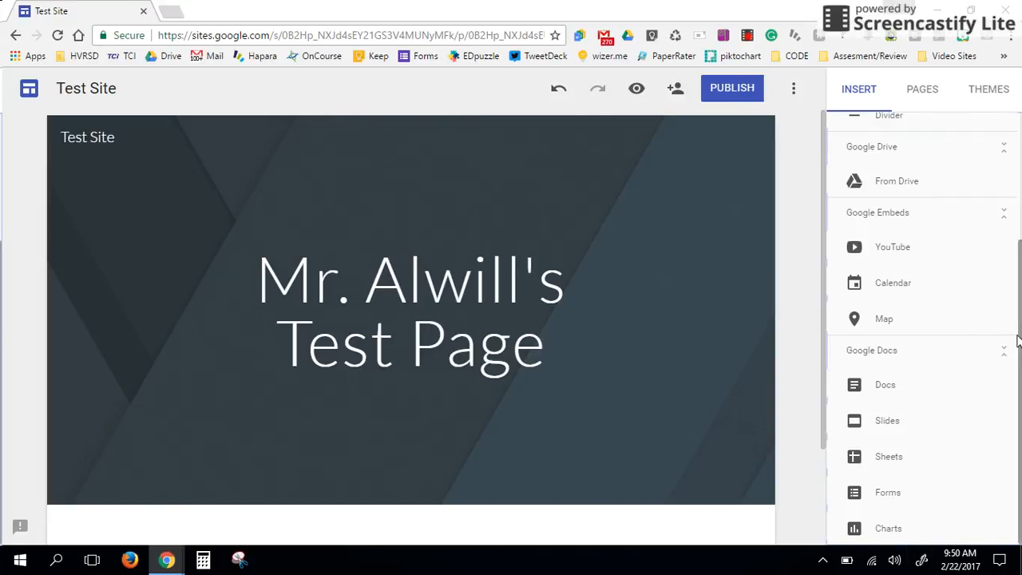
drag(1021, 346, 1020, 304)
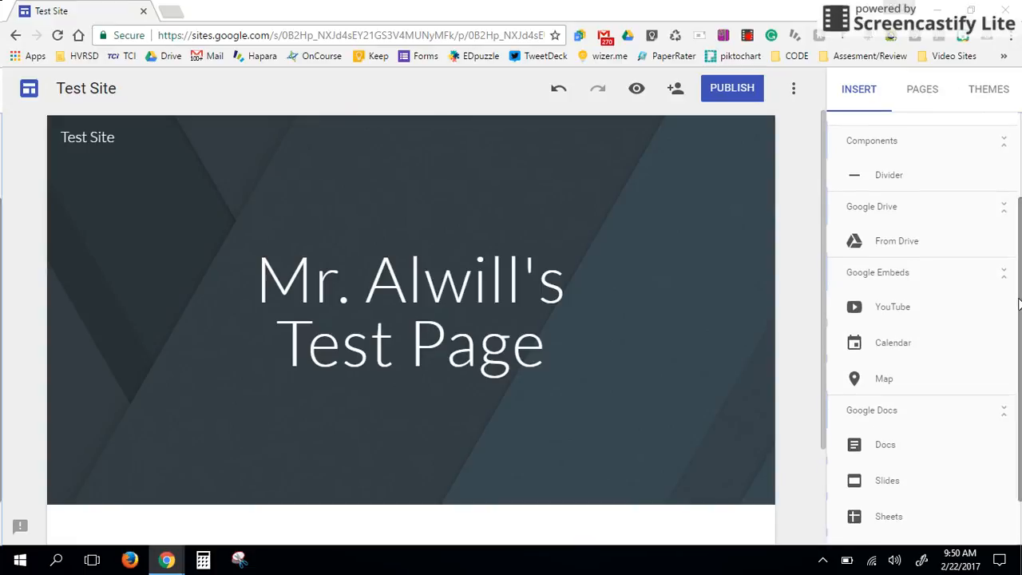
click(903, 308)
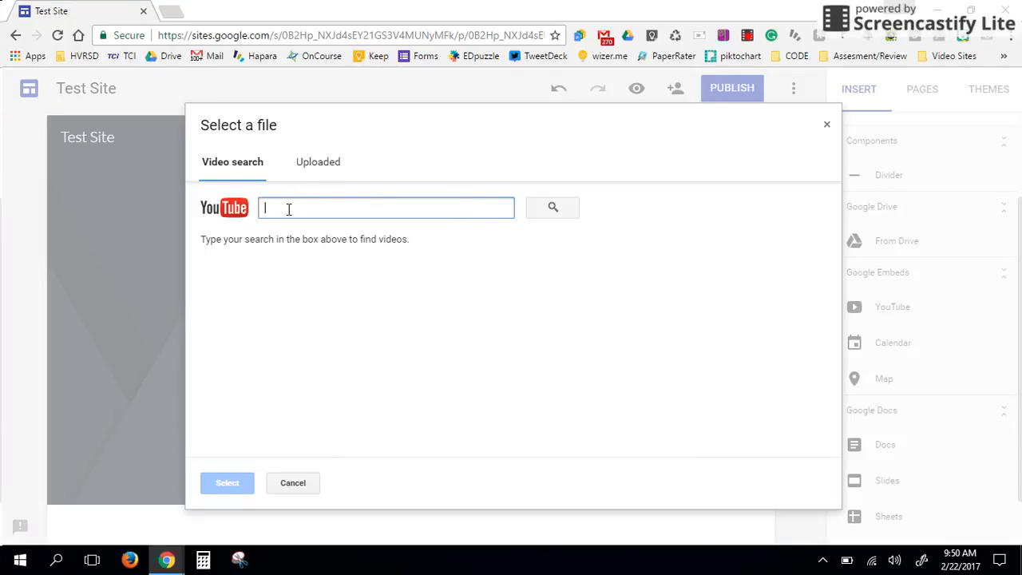
text(cra)
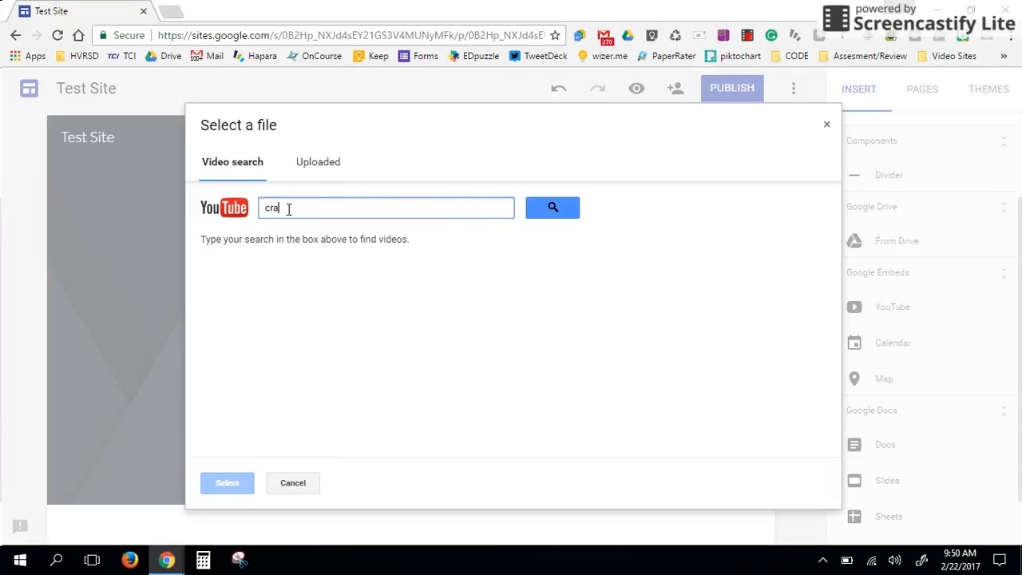
text(x)
key(Return)
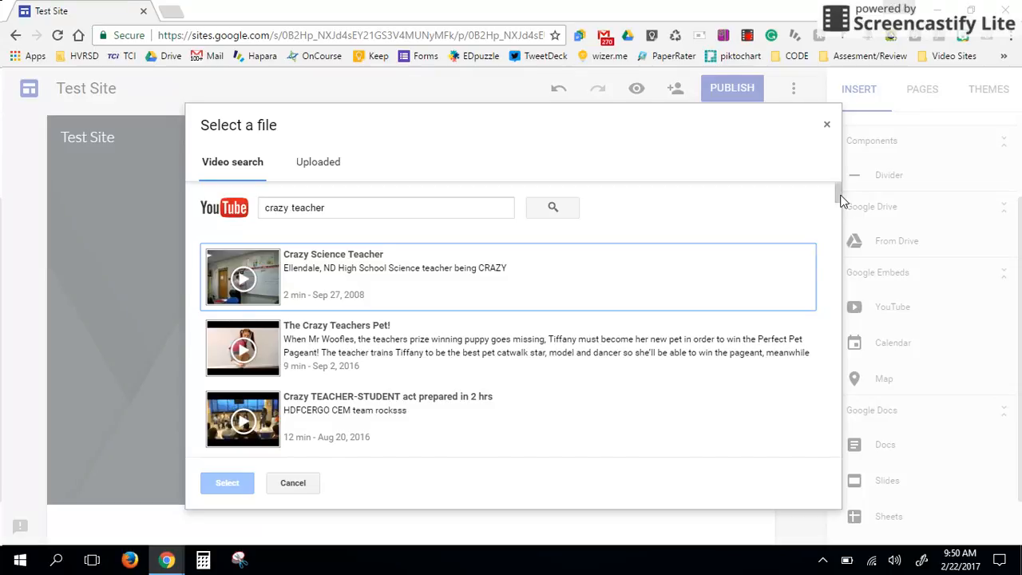
Step: Preview the video "My crazy teacher dancing on stool" and insert it into the page below the header
scroll(840, 212, down, 2)
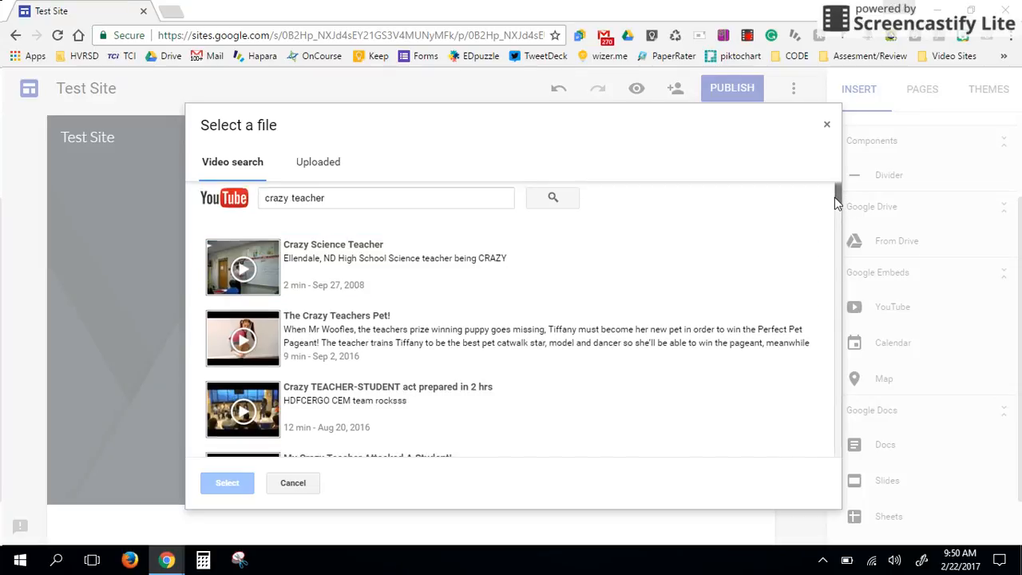
drag(839, 212, 843, 229)
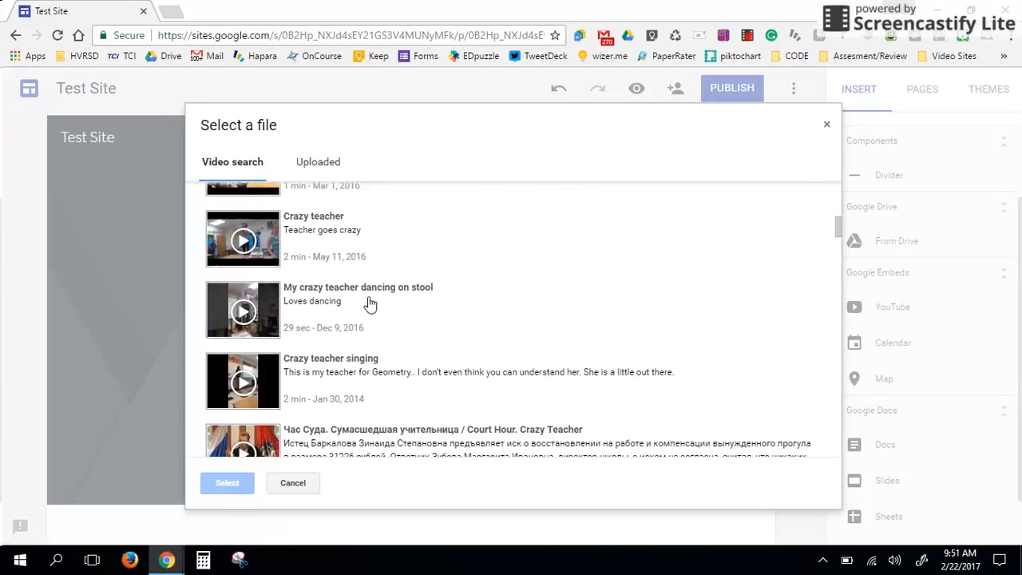
click(267, 301)
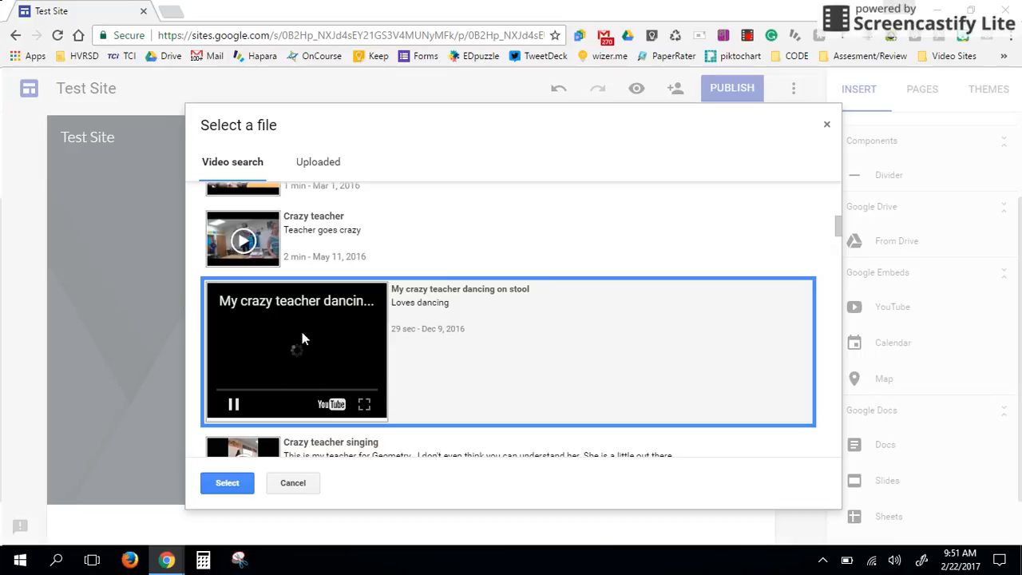
click(232, 406)
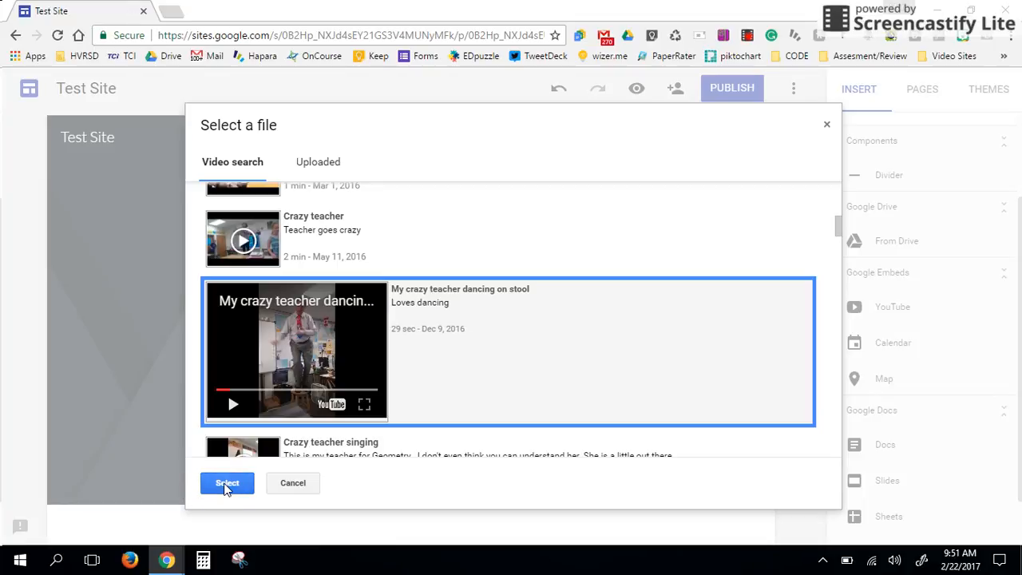
click(227, 483)
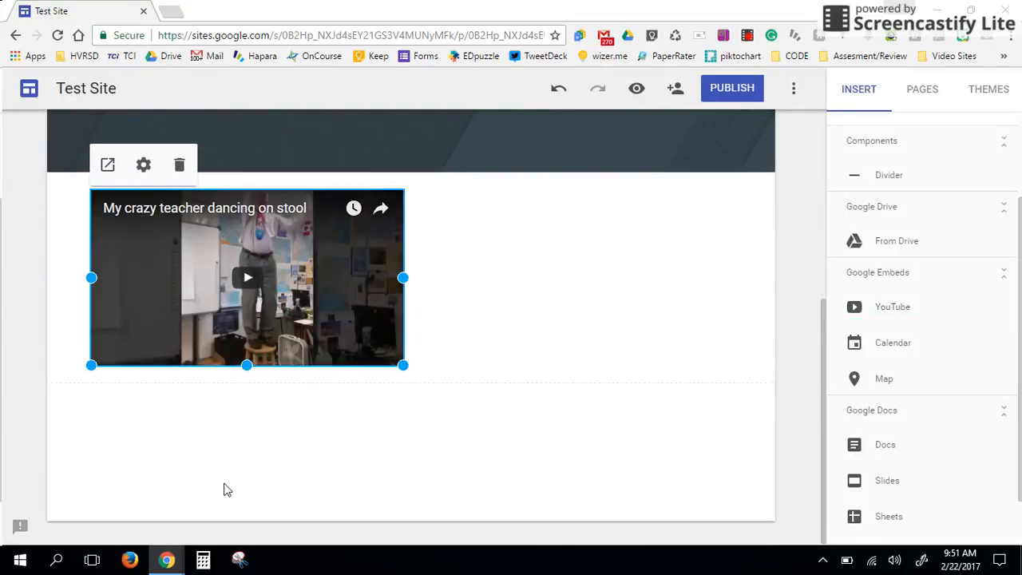
Step: Switch the page's header type to Banner and back to Large banner
drag(824, 407, 826, 171)
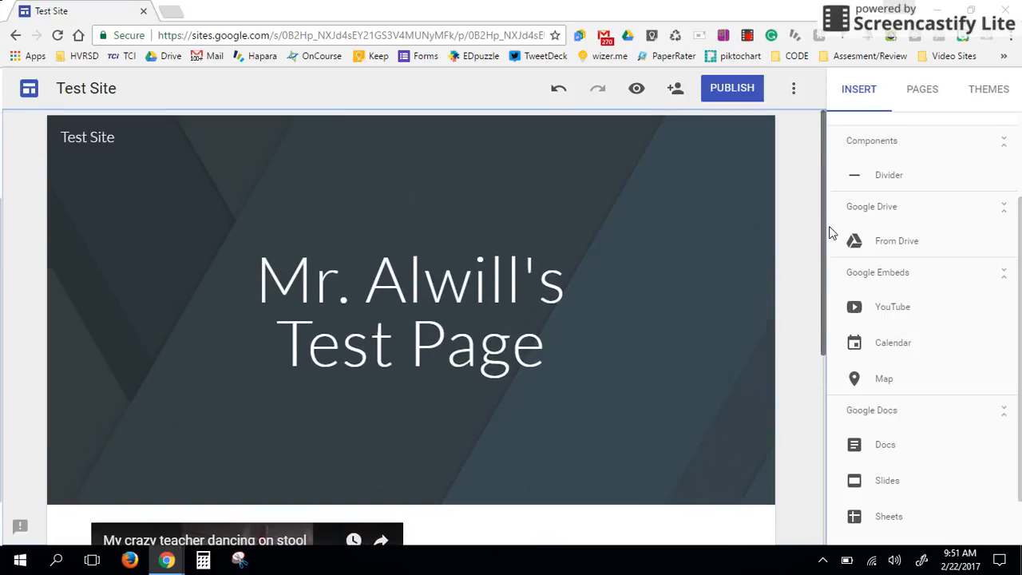
mouse_move(683, 304)
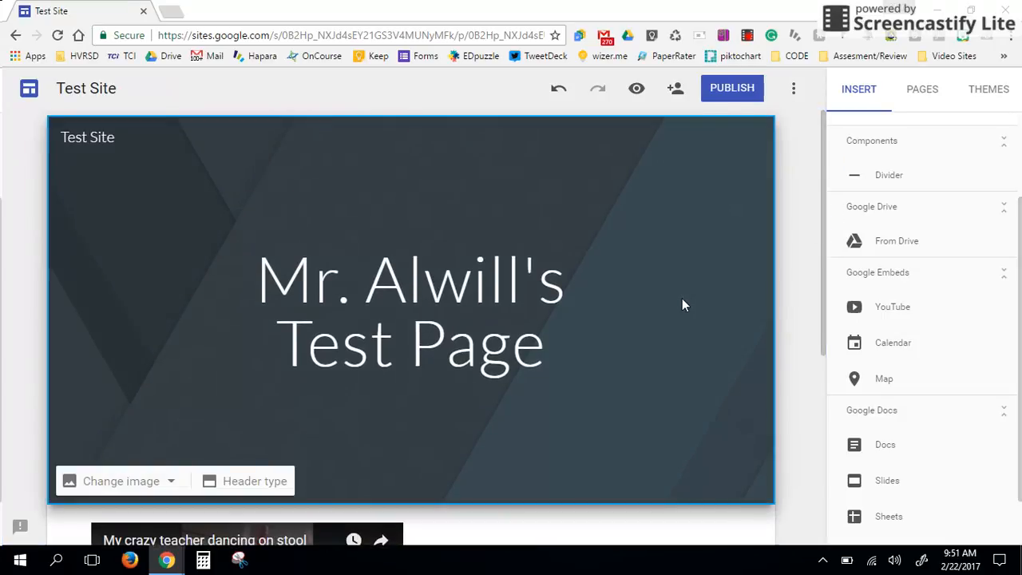
click(254, 482)
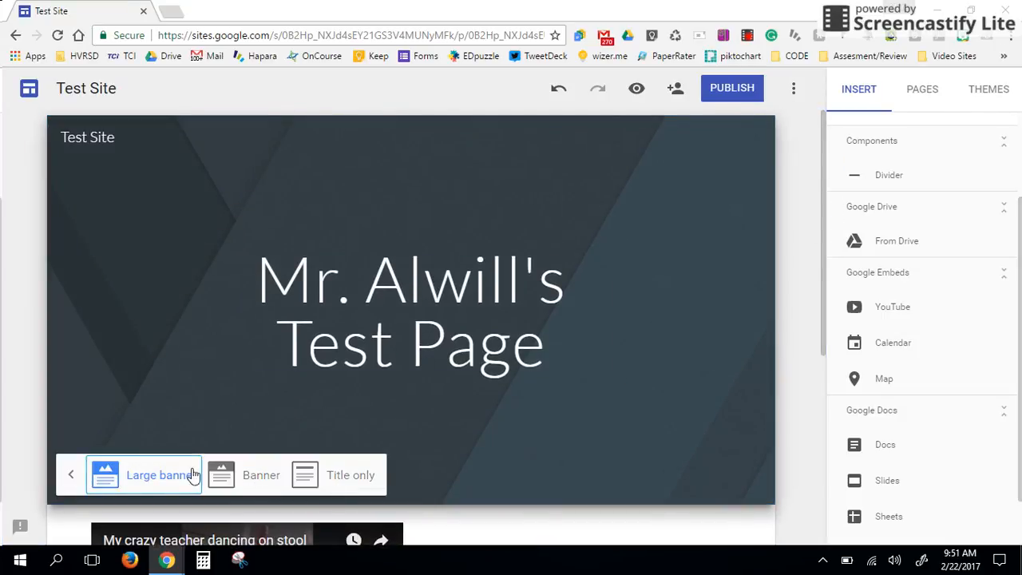
click(240, 477)
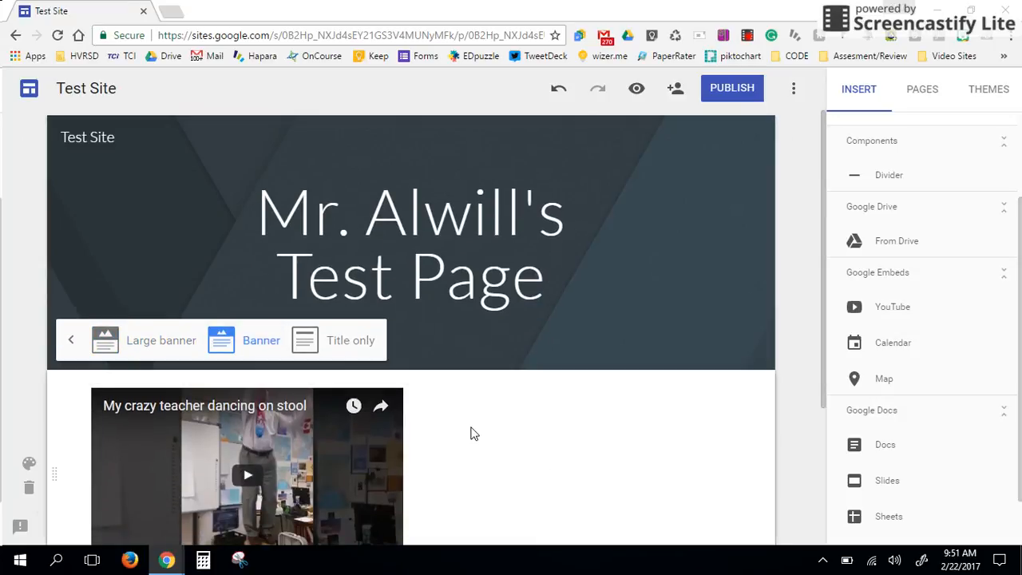
click(176, 345)
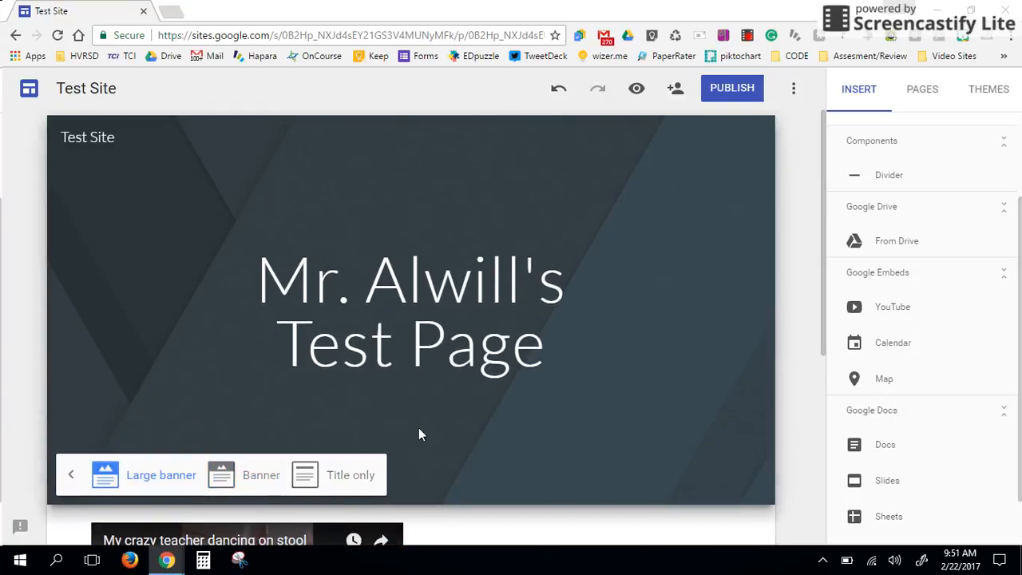
Step: Move the YouTube video from below the header into the header, beside the page title
scroll(820, 376, down, 2)
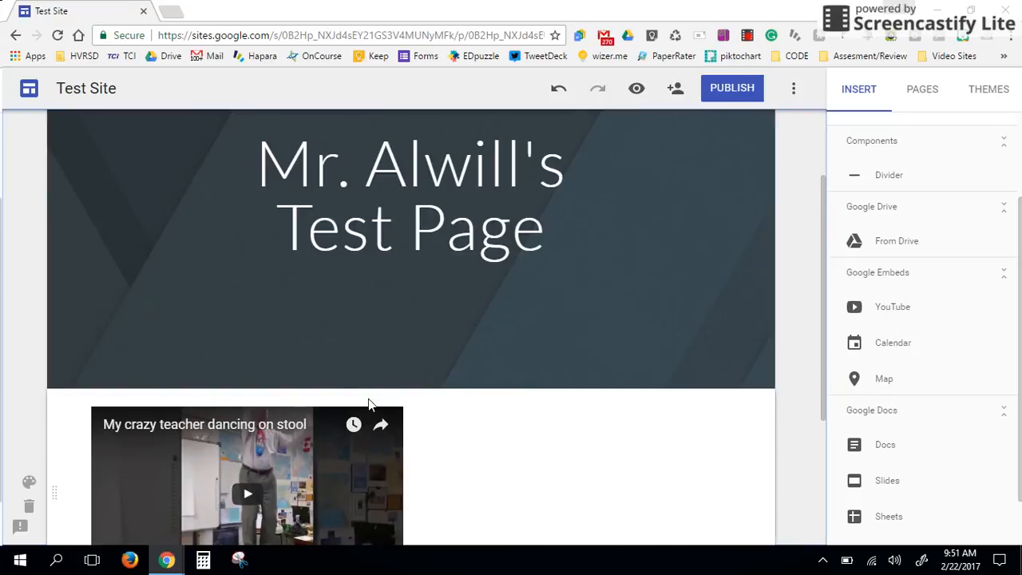
drag(312, 447, 593, 256)
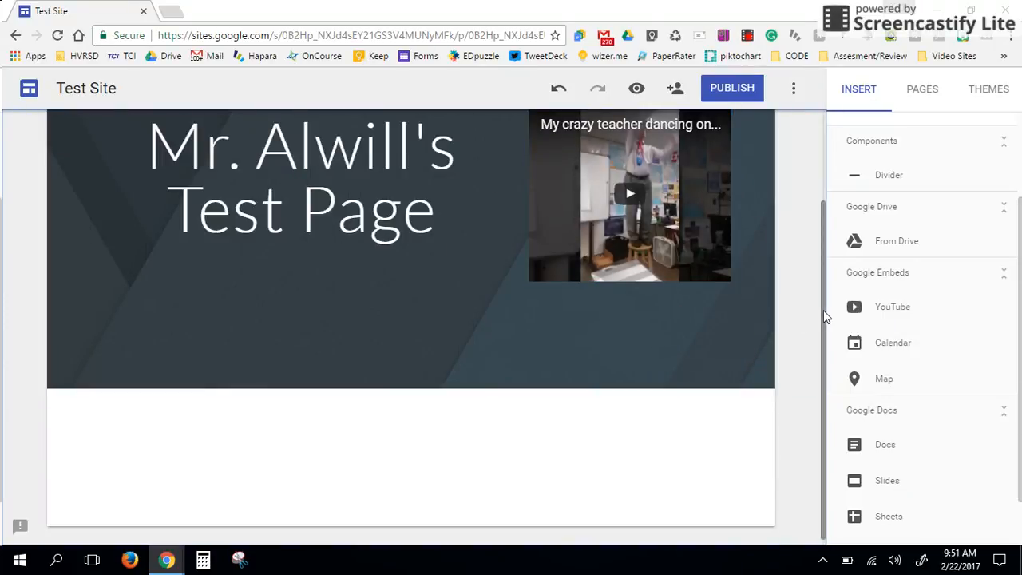
drag(823, 310, 826, 212)
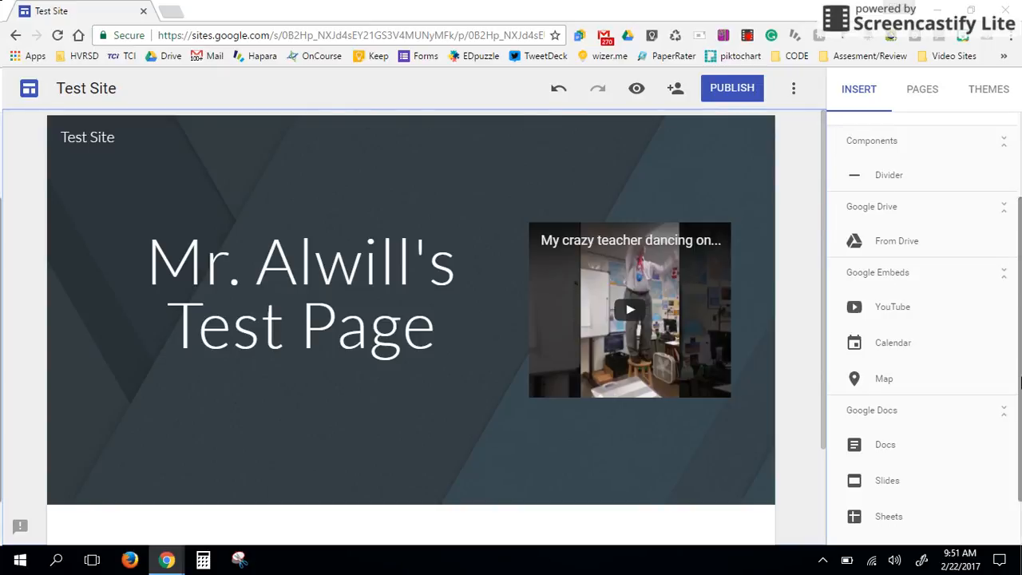
Step: Insert a map of Timberlane Middle School into the page below the header
drag(1017, 281, 1019, 268)
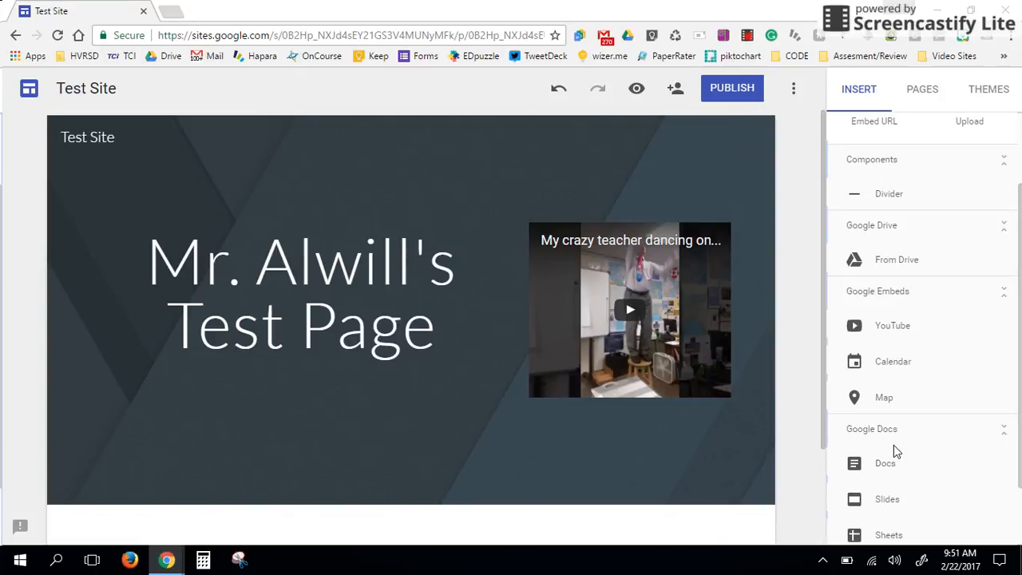
click(881, 399)
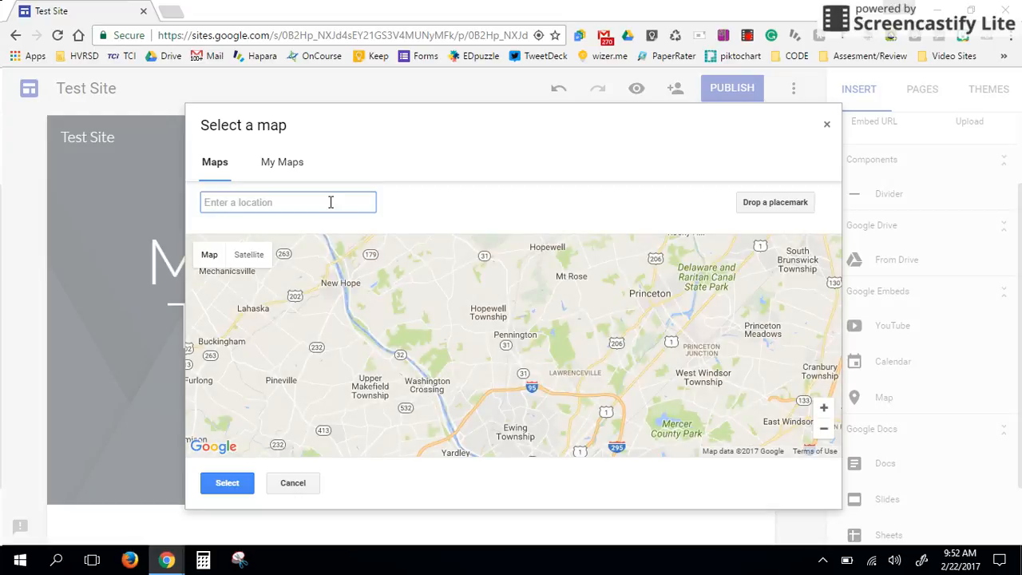
text(Tim)
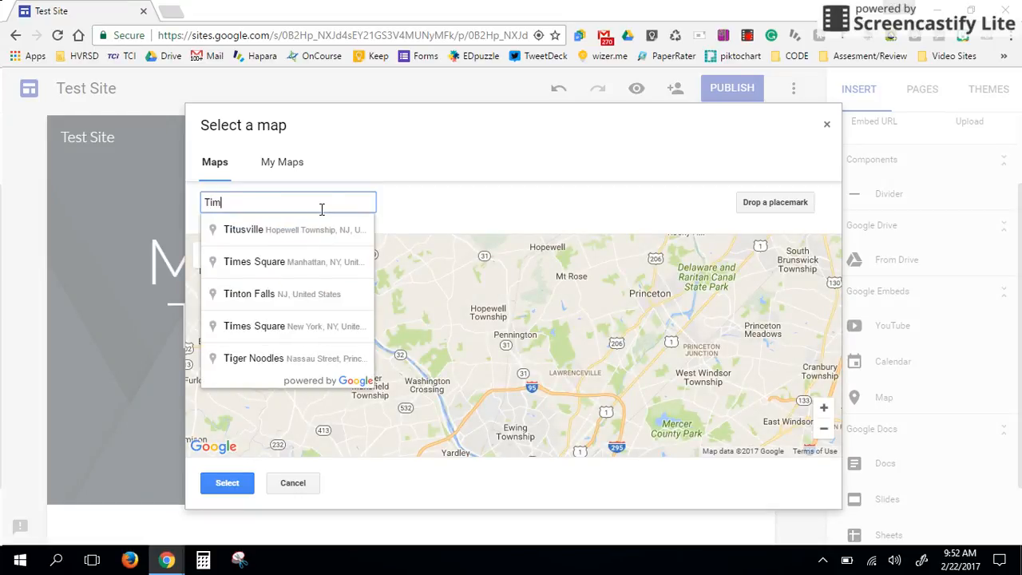
text(berlane)
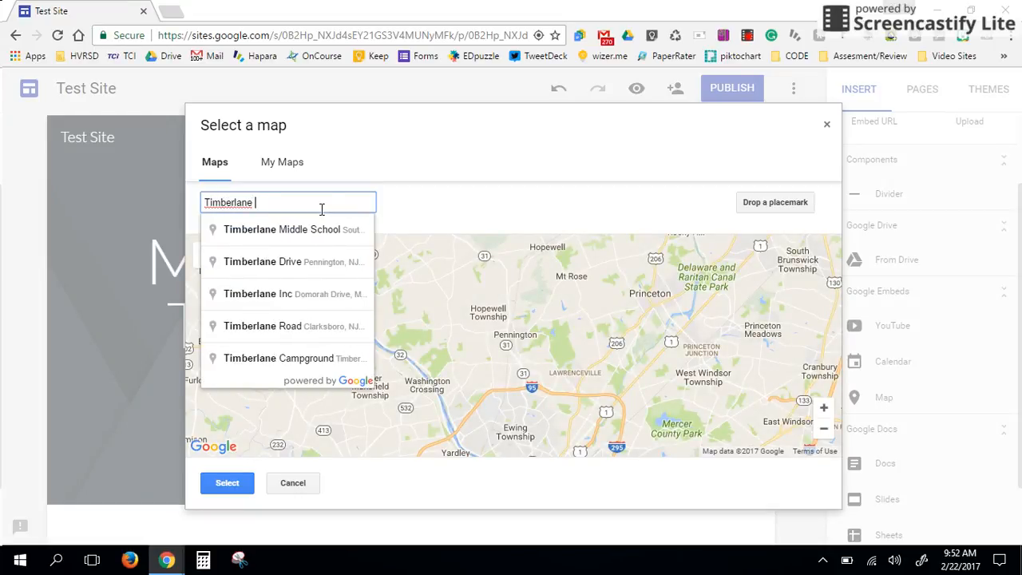
click(324, 229)
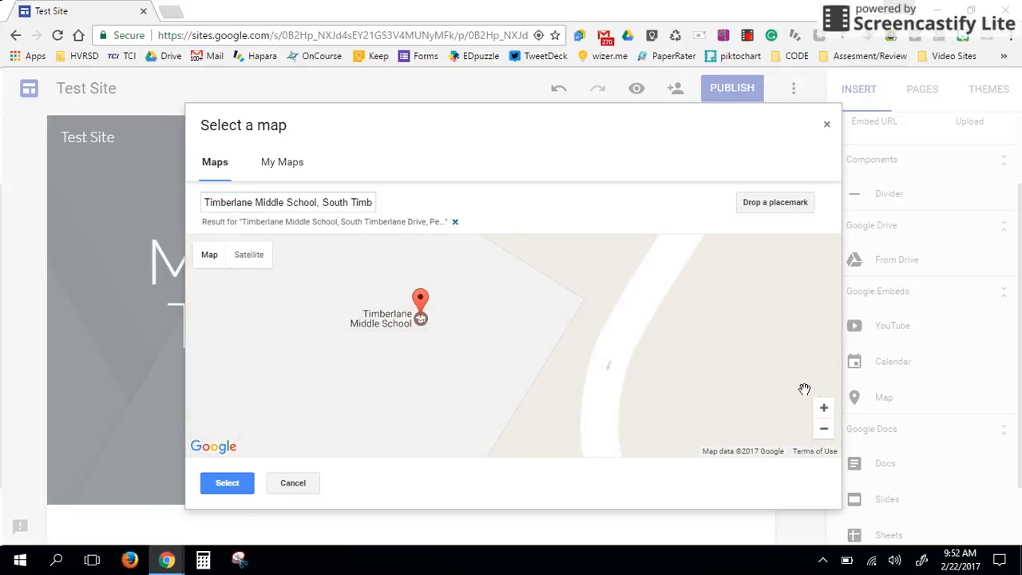
click(227, 484)
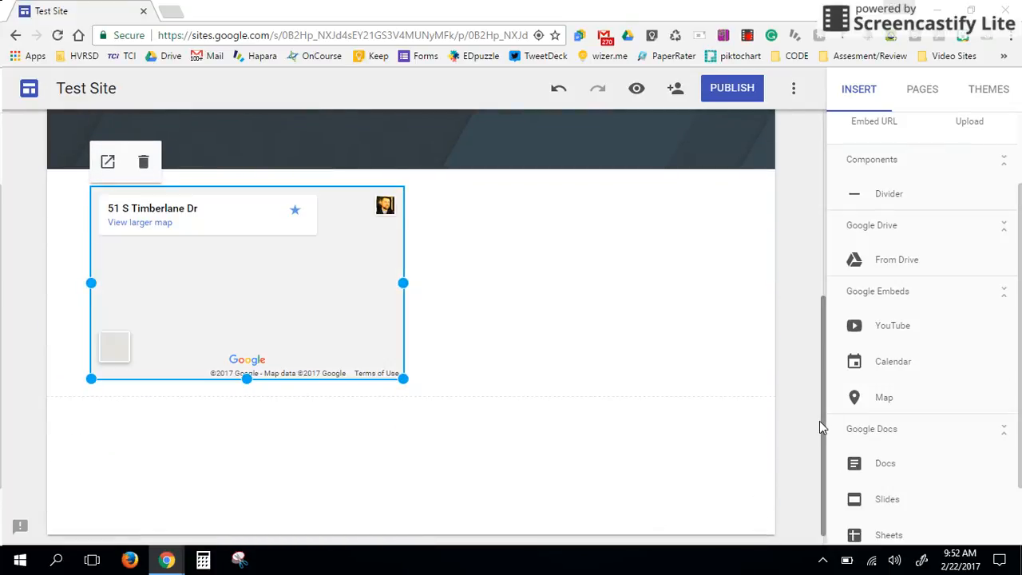
Step: Place the map in the header beside the page title, and return it to the section below the header
drag(819, 421, 825, 387)
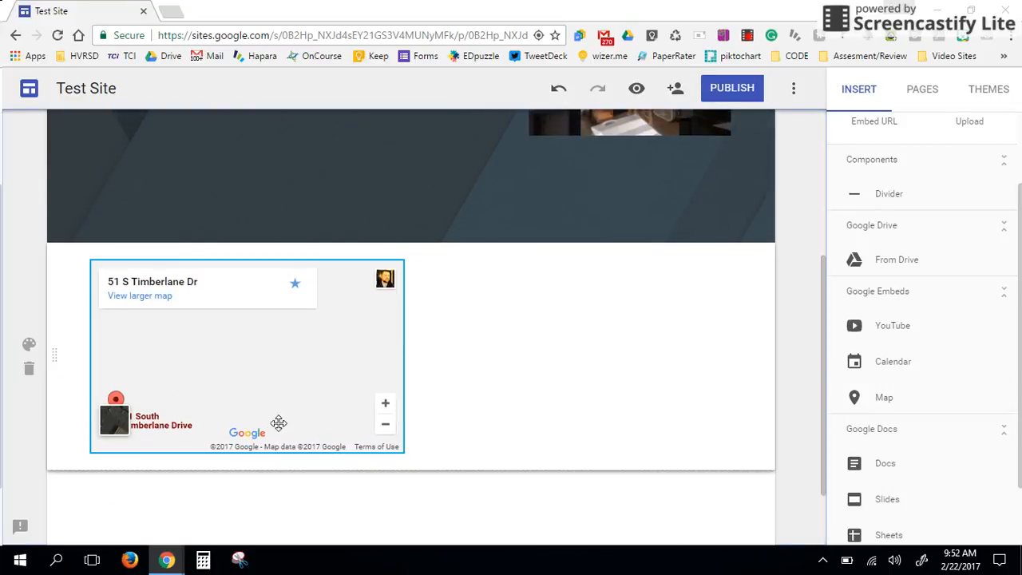
drag(274, 359, 271, 178)
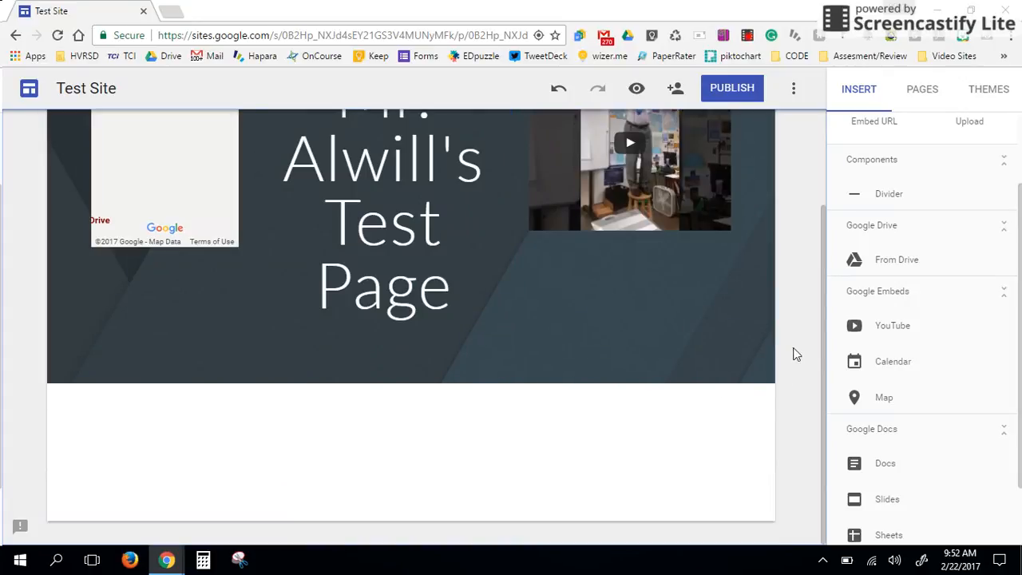
drag(821, 354, 818, 233)
click(160, 280)
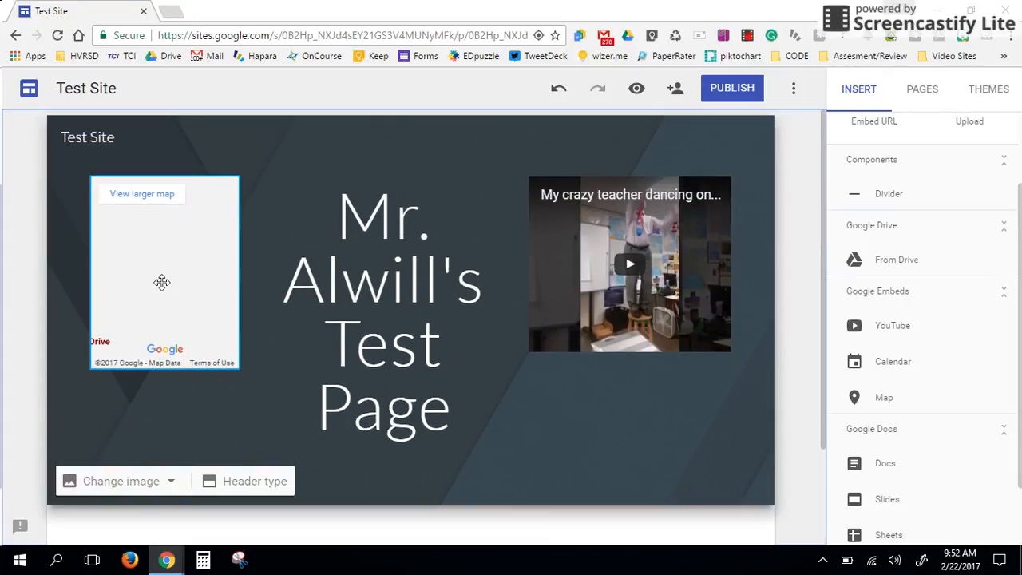
drag(160, 280, 333, 418)
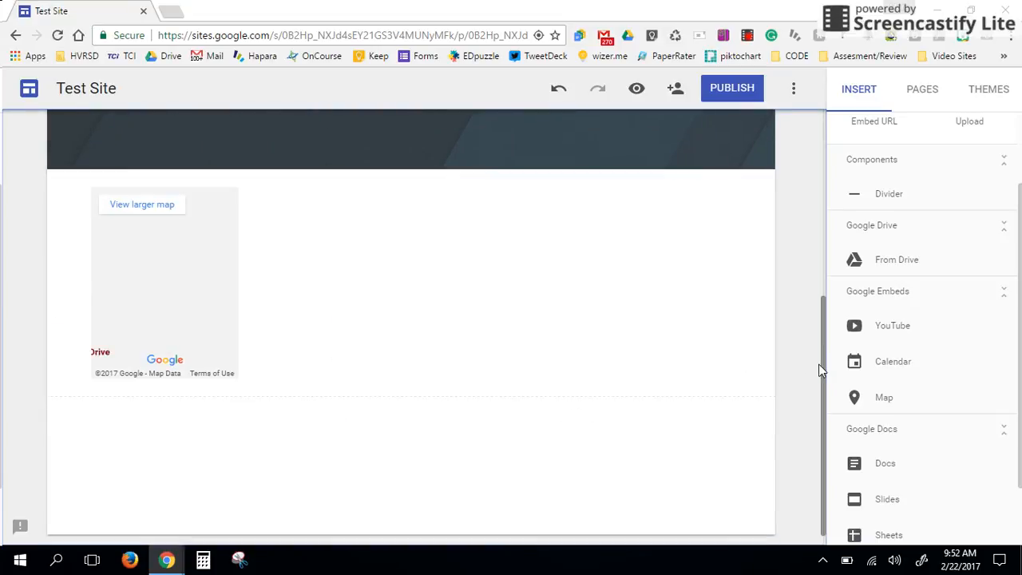
click(128, 208)
double_click(130, 209)
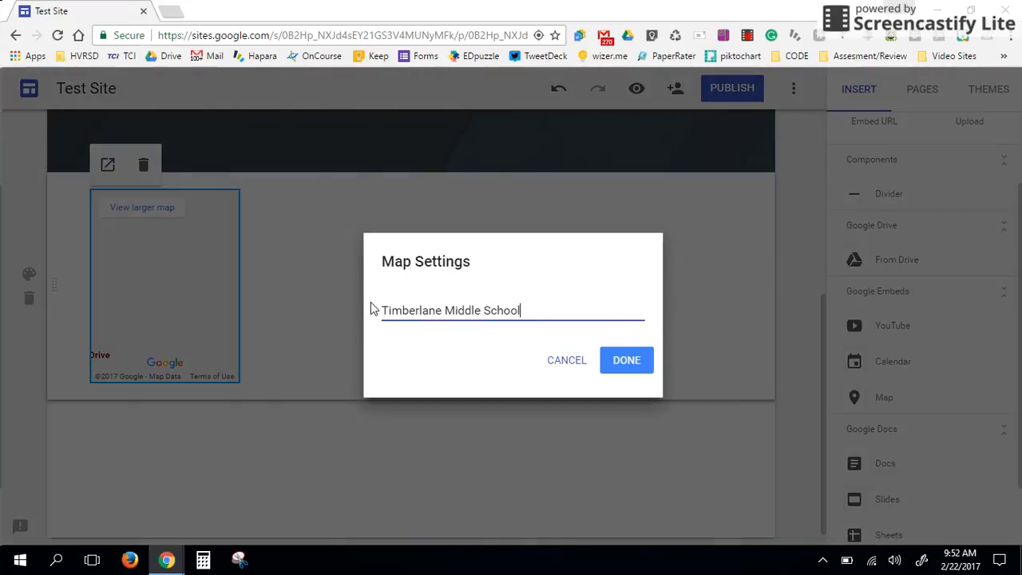
click(567, 361)
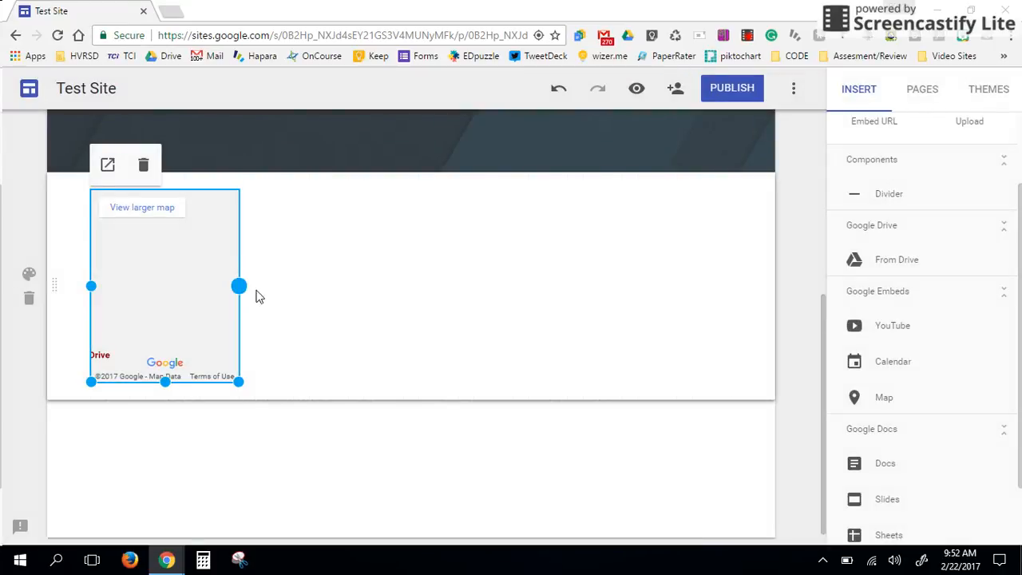
Step: Widen and heighten the map below the header, and delete it from the page
drag(239, 286, 499, 320)
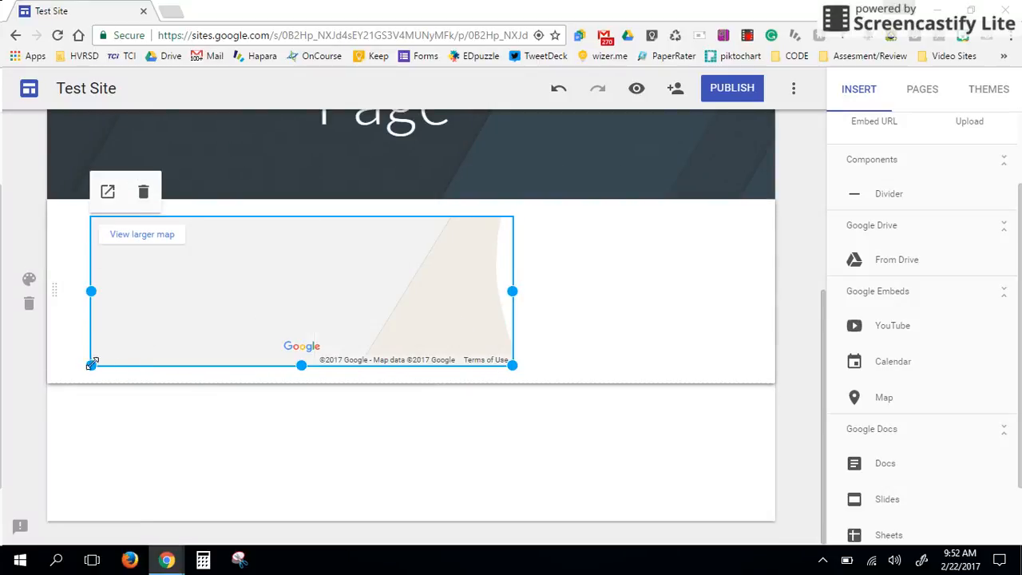
drag(91, 364, 39, 439)
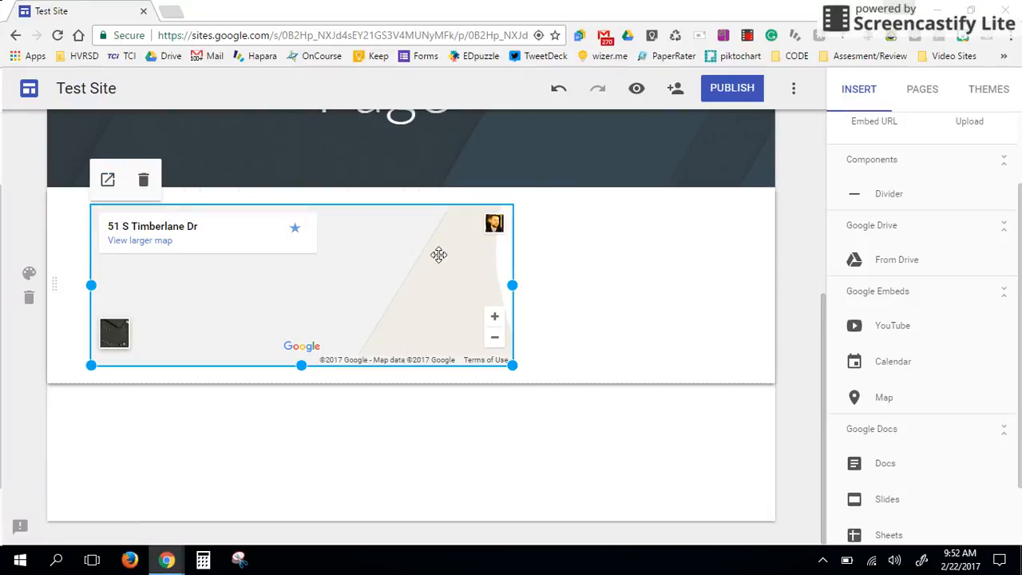
click(144, 179)
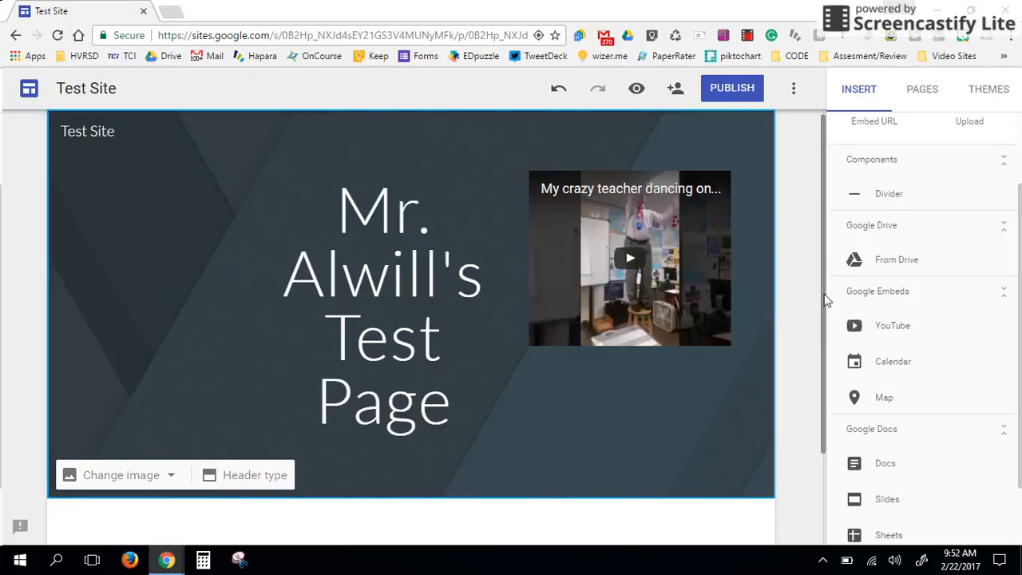
Step: Move the YouTube video out of the header into the section below and widen it toward the page's left edge
drag(651, 257, 312, 442)
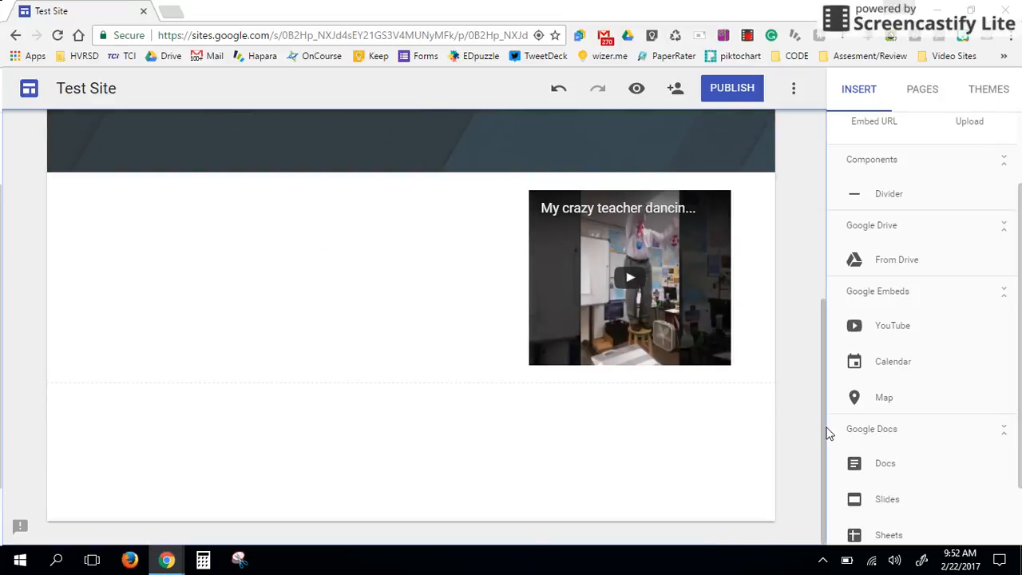
click(534, 345)
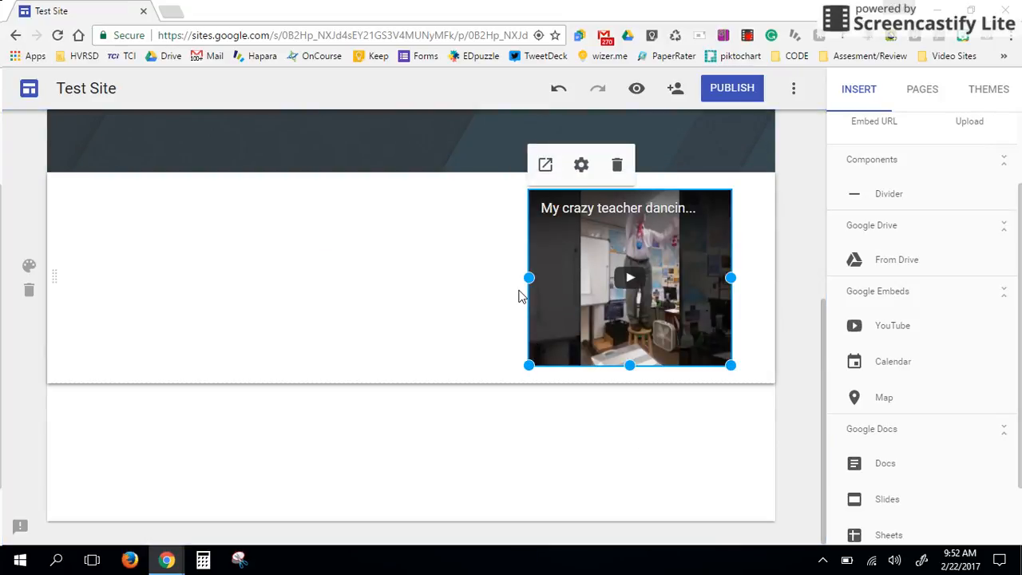
drag(526, 276, 280, 304)
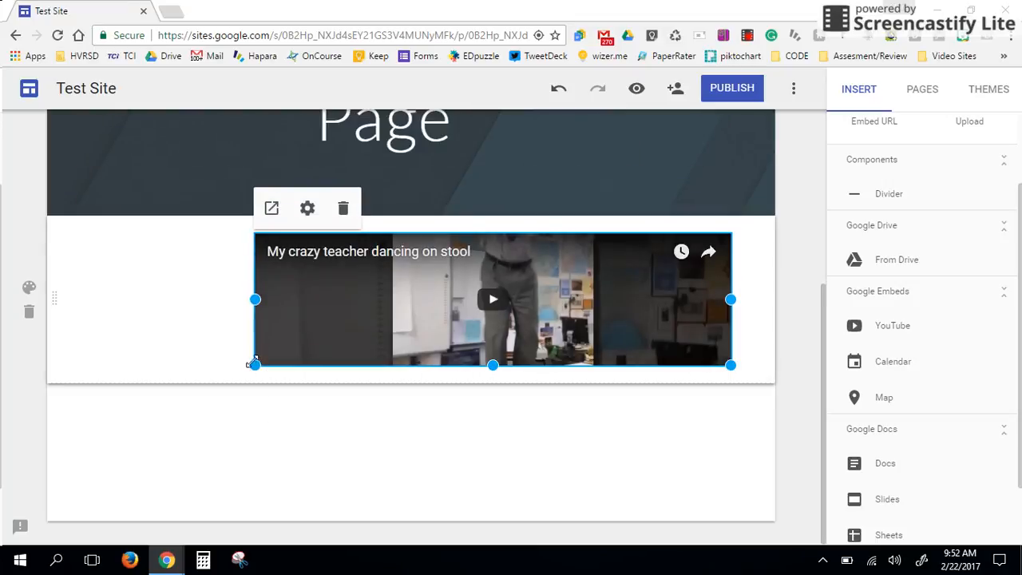
drag(254, 365, 175, 474)
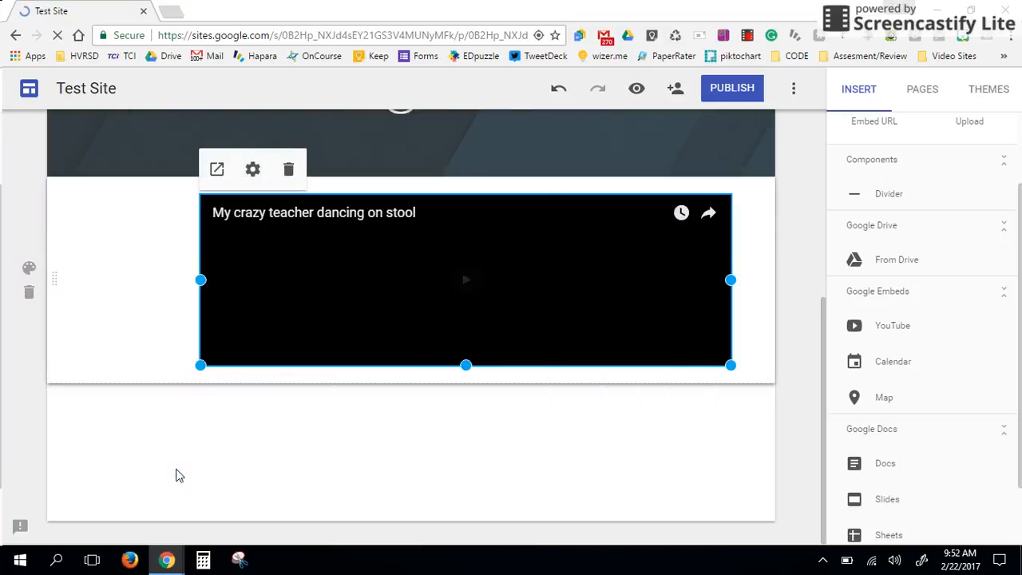
mouse_move(824, 381)
mouse_down()
mouse_move(819, 346)
mouse_move(819, 372)
mouse_up()
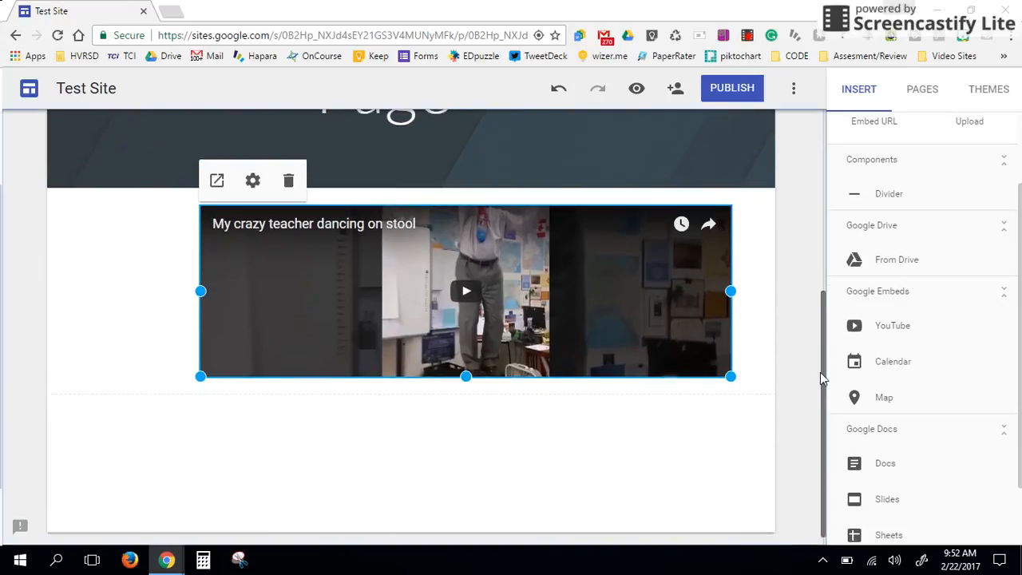
click(698, 409)
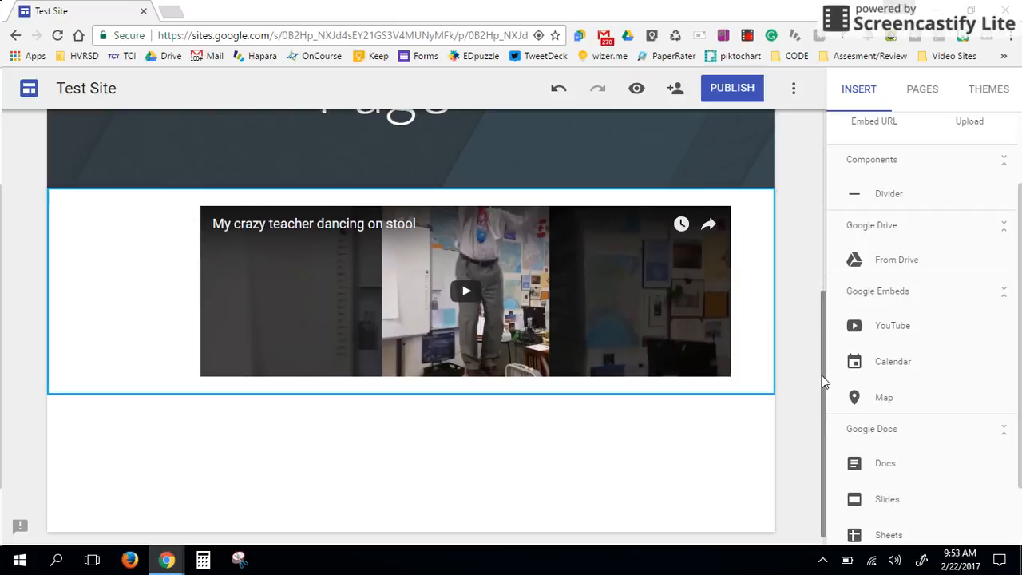
Step: Place the enlarged YouTube video back in the header to the right of the page title
drag(825, 380, 574, 186)
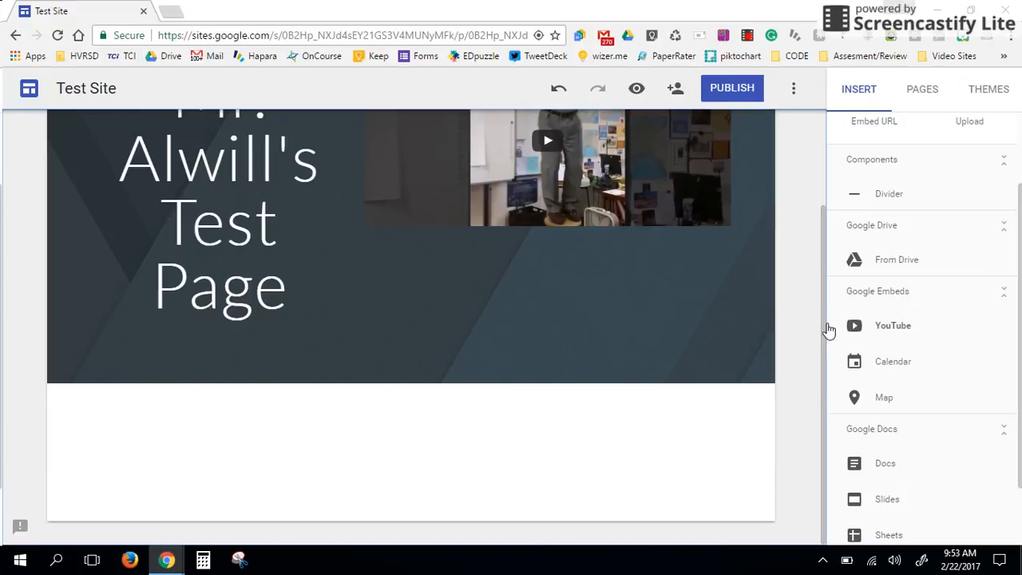
drag(820, 339, 824, 205)
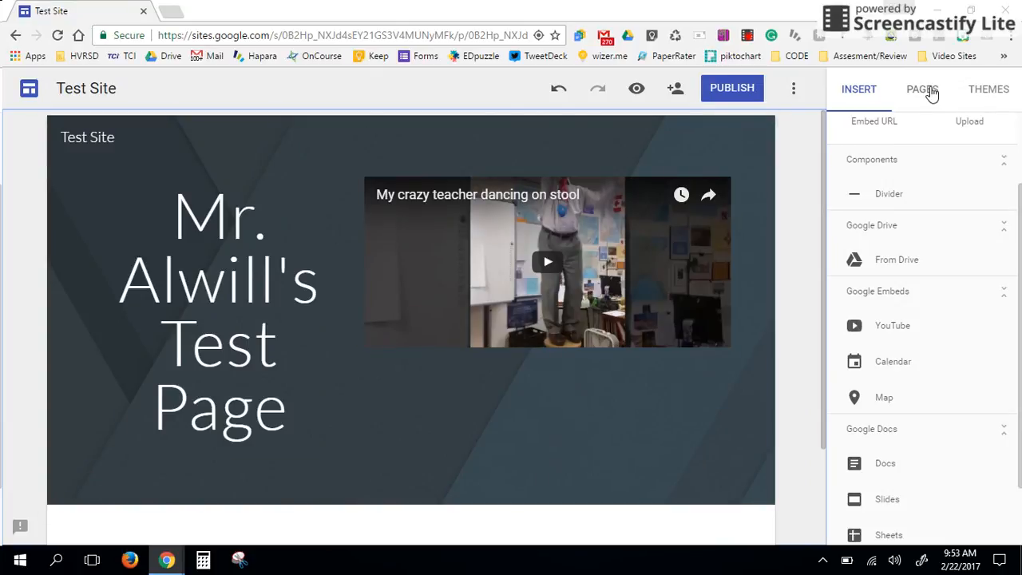
Step: Add a new page named Mets to the site
click(926, 91)
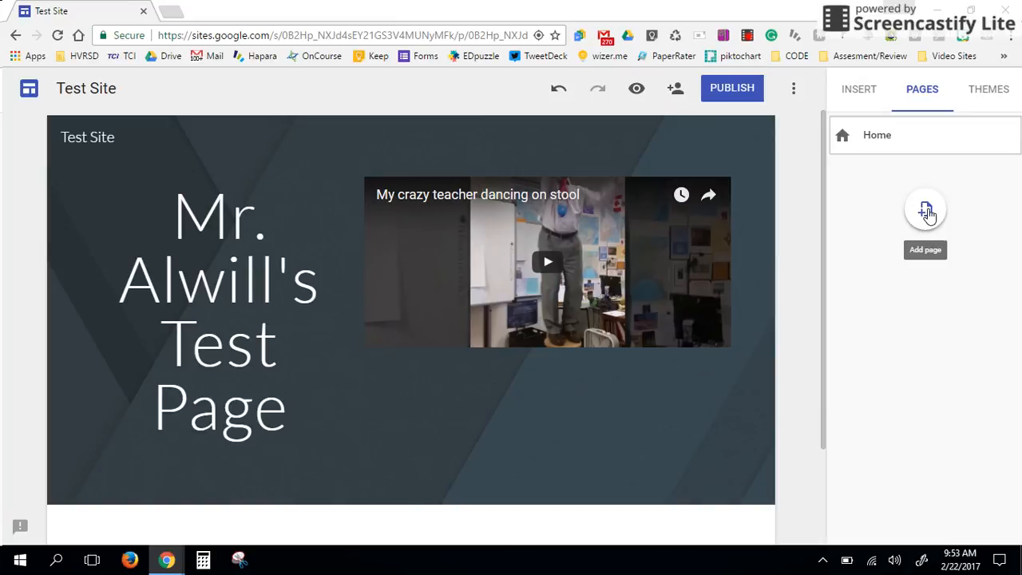
click(925, 210)
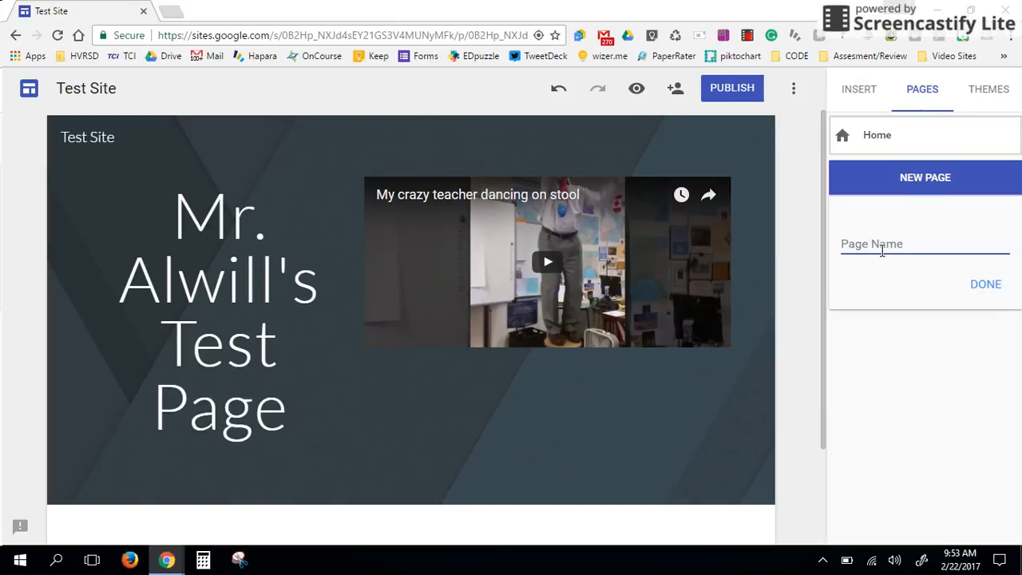
text(Mets)
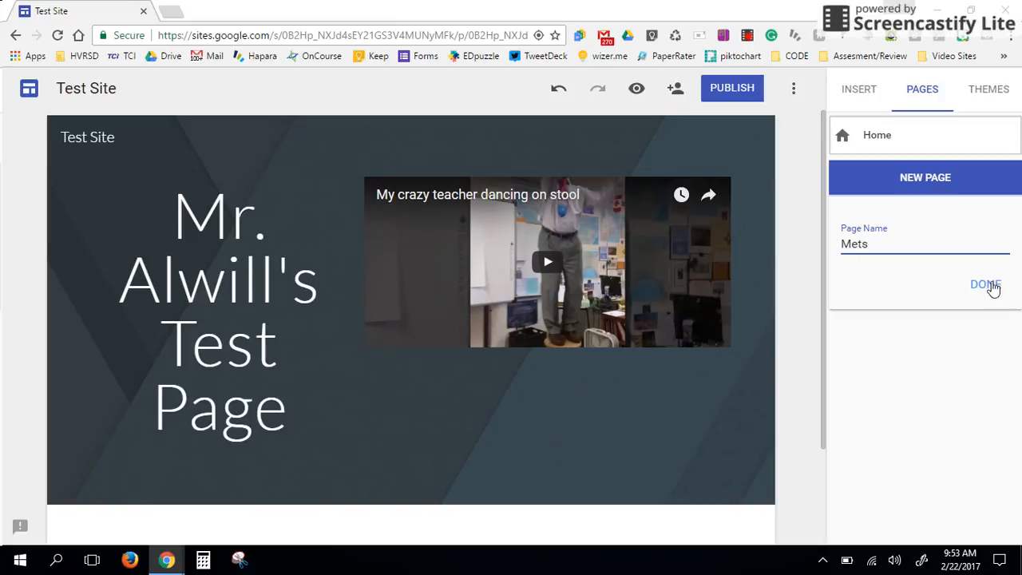
click(983, 285)
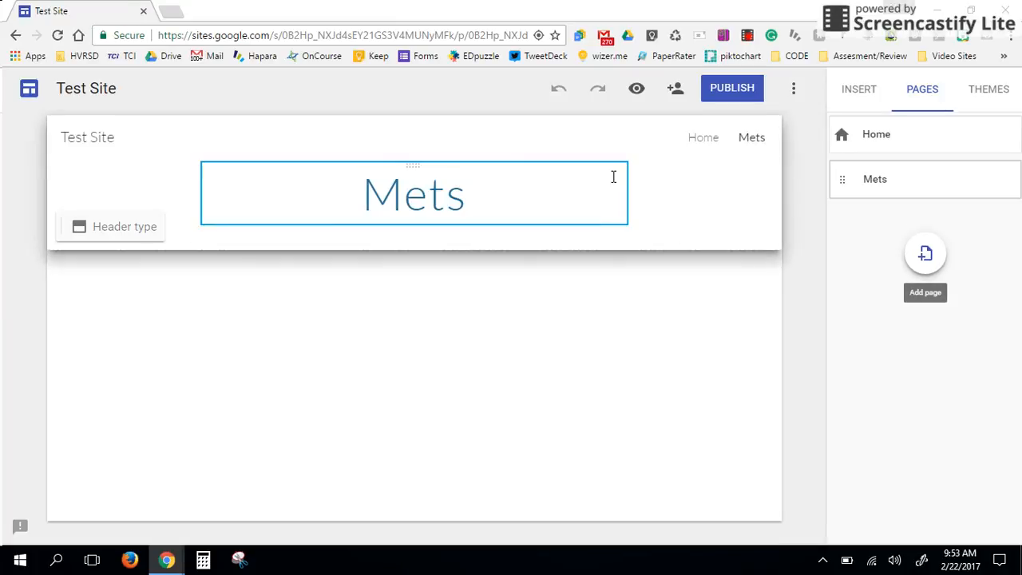
Step: Add a new page named Giants to the site
click(924, 256)
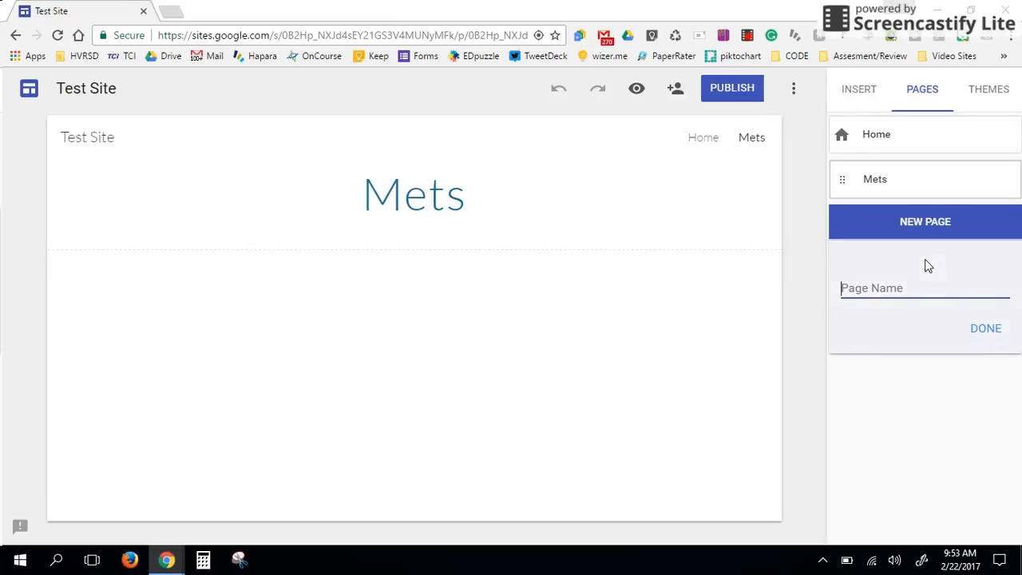
text(Giants)
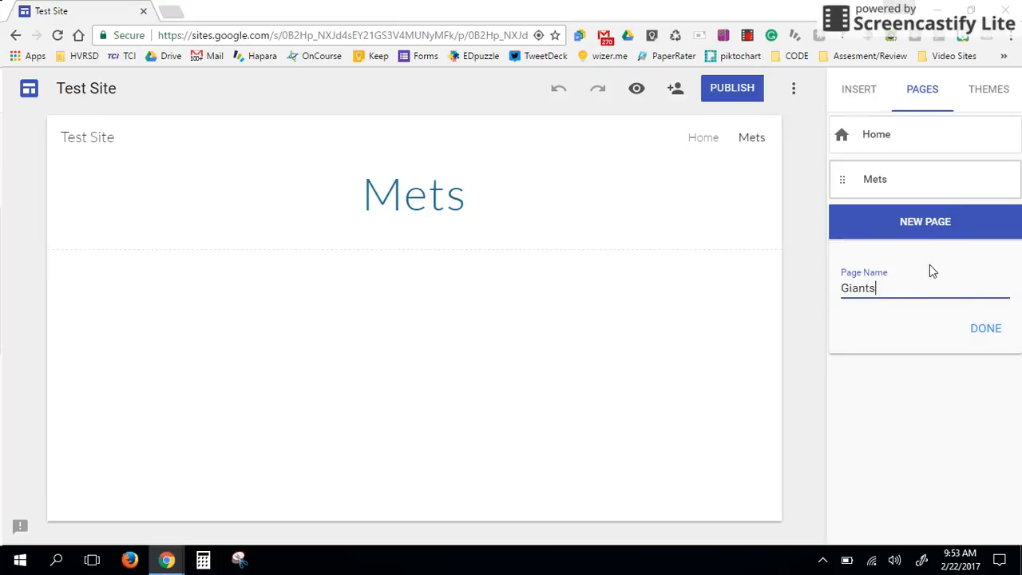
click(987, 332)
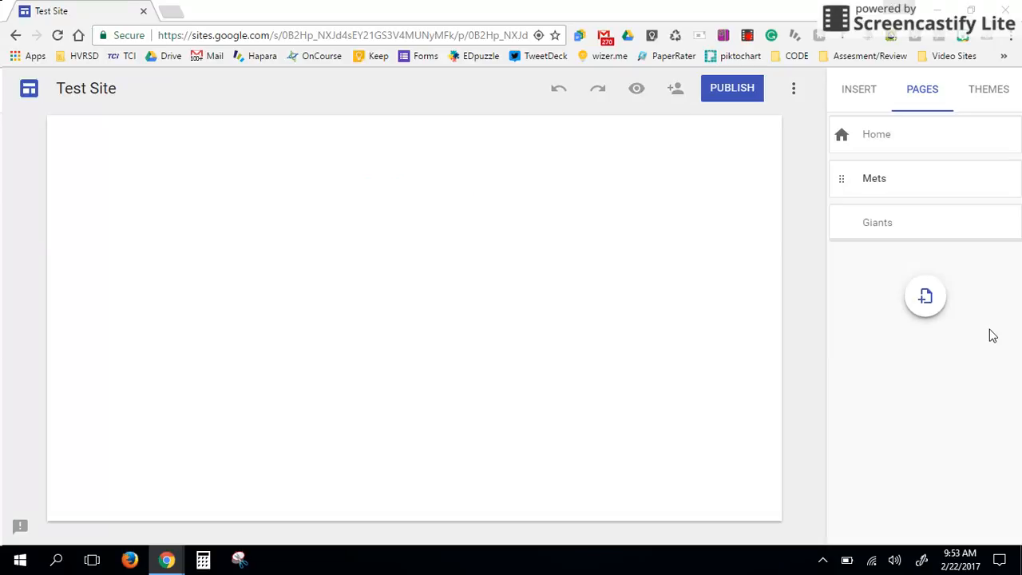
Step: Add a new page named Devils to the site
click(926, 300)
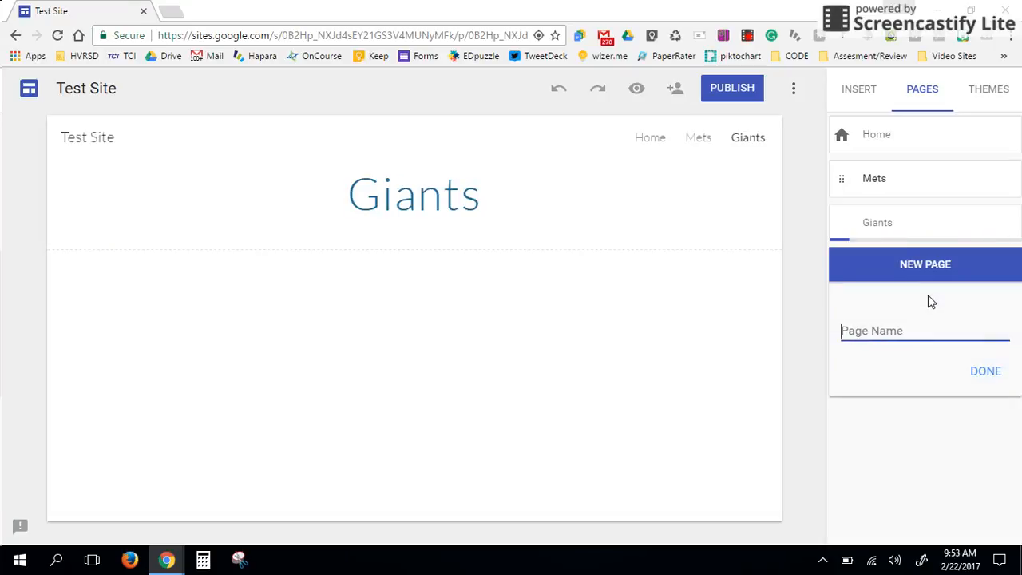
text(Devils)
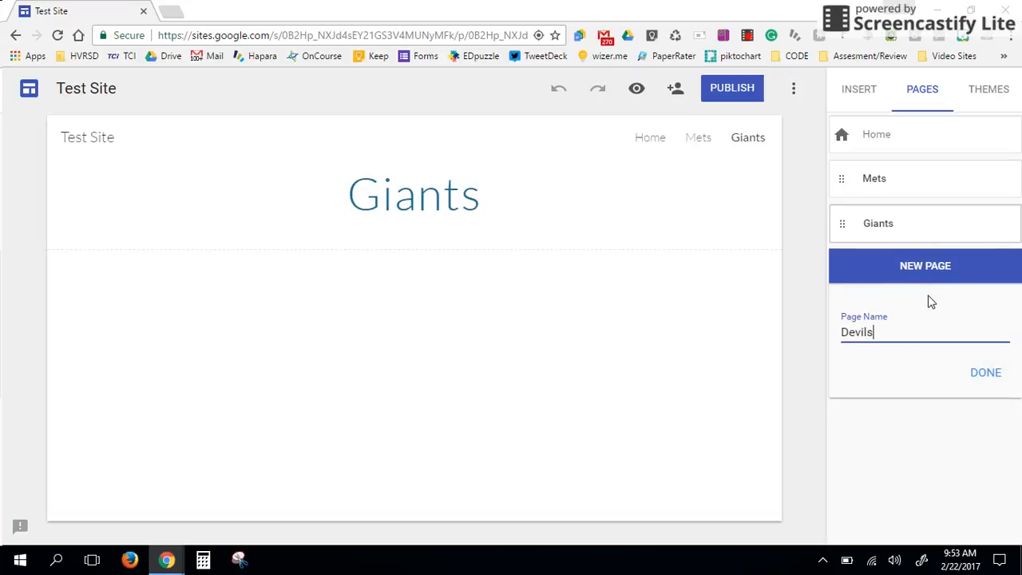
click(989, 378)
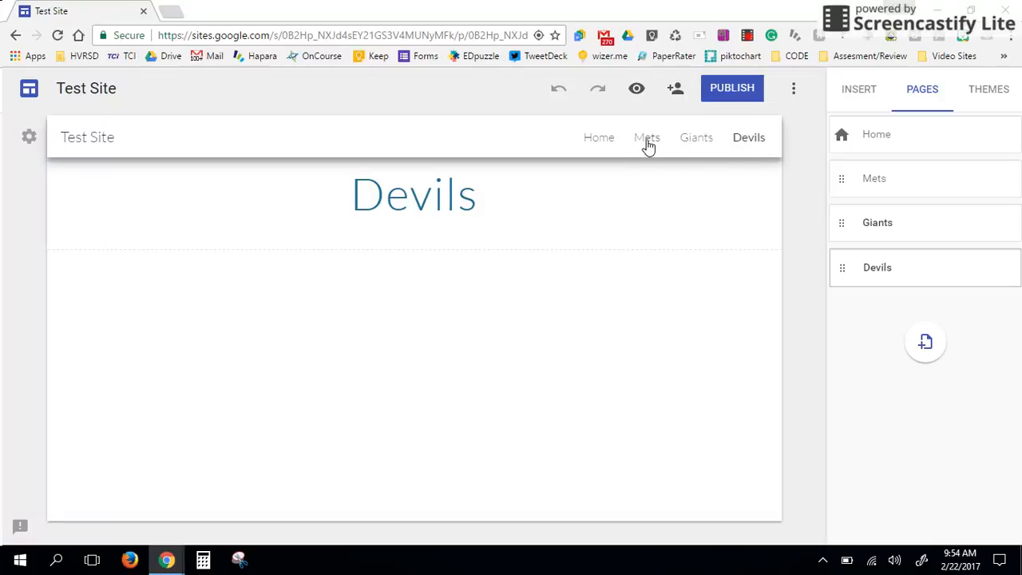
Step: Try the Vision theme on the site and replace it with the Level theme in green
click(981, 95)
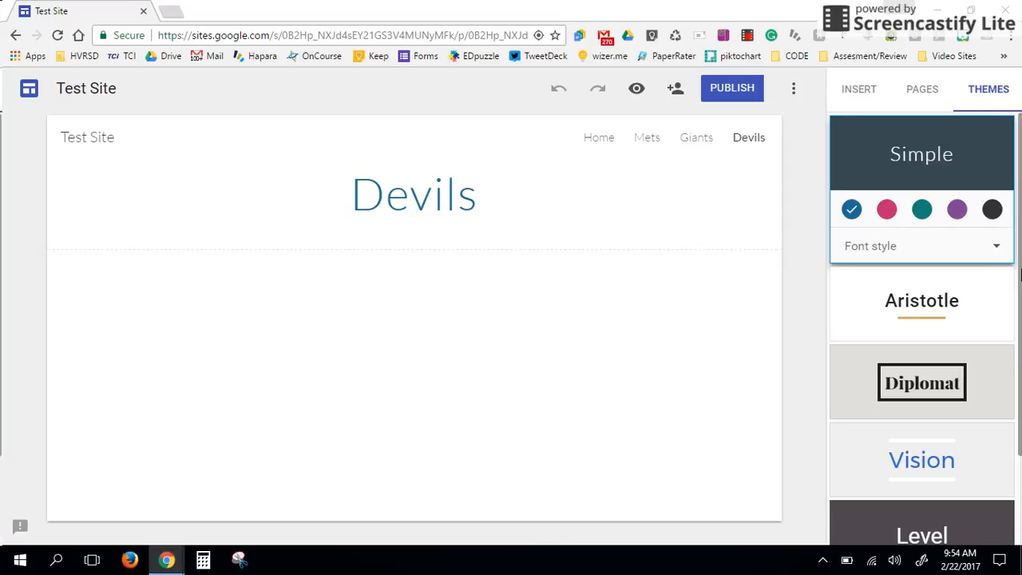
scroll(1020, 307, down, 1)
drag(1020, 307, 1021, 373)
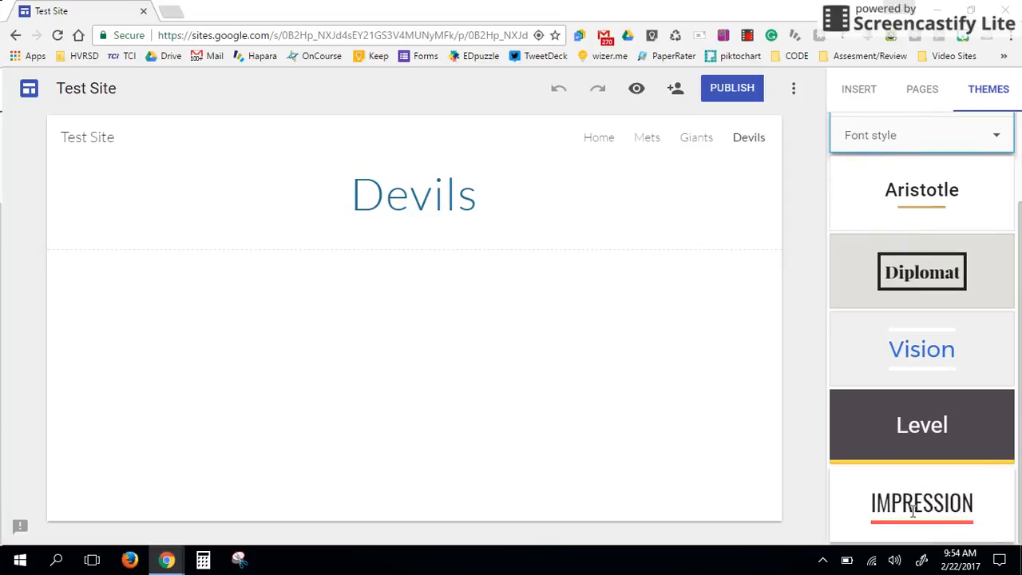
click(886, 349)
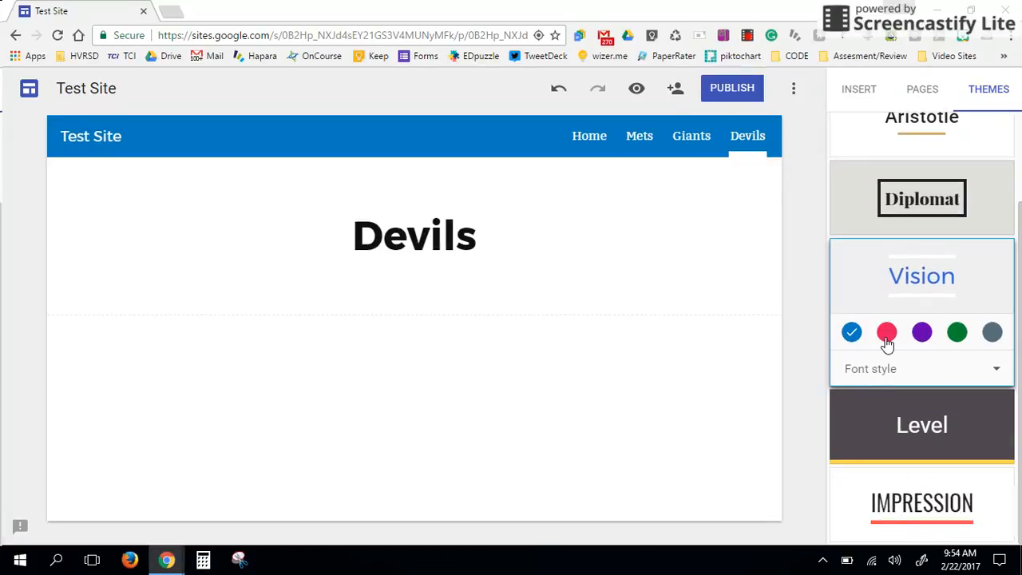
click(920, 424)
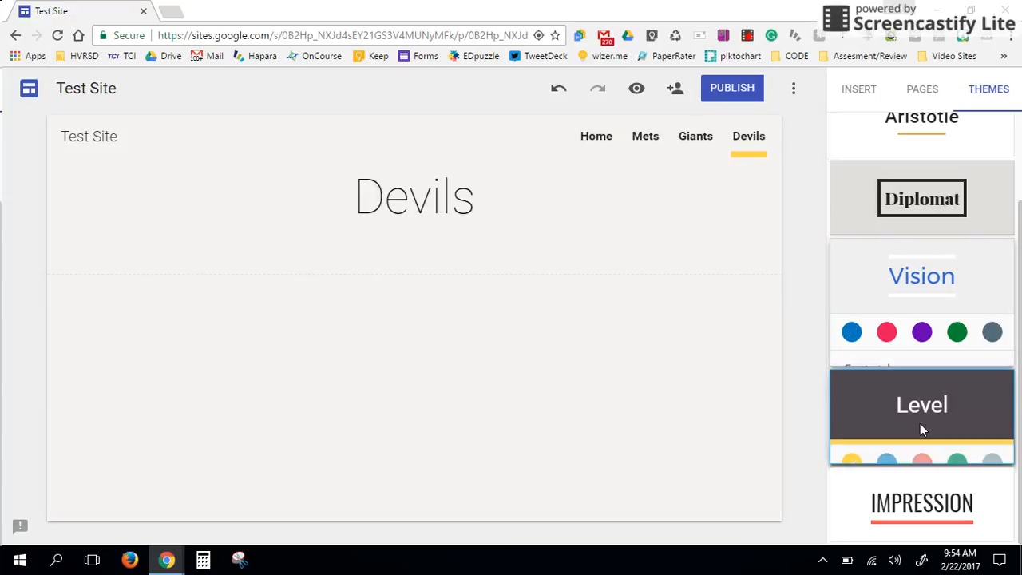
click(920, 419)
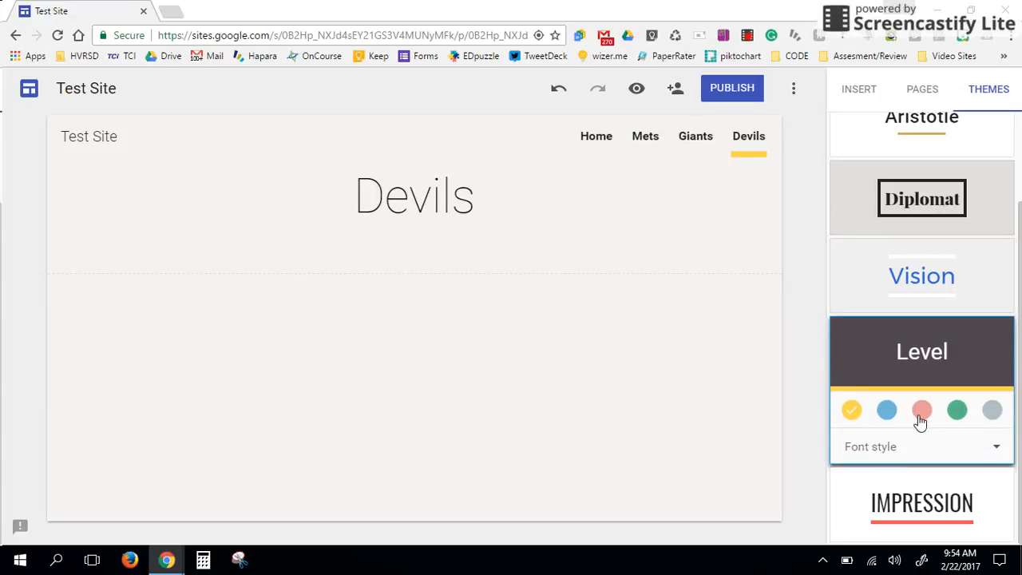
click(957, 414)
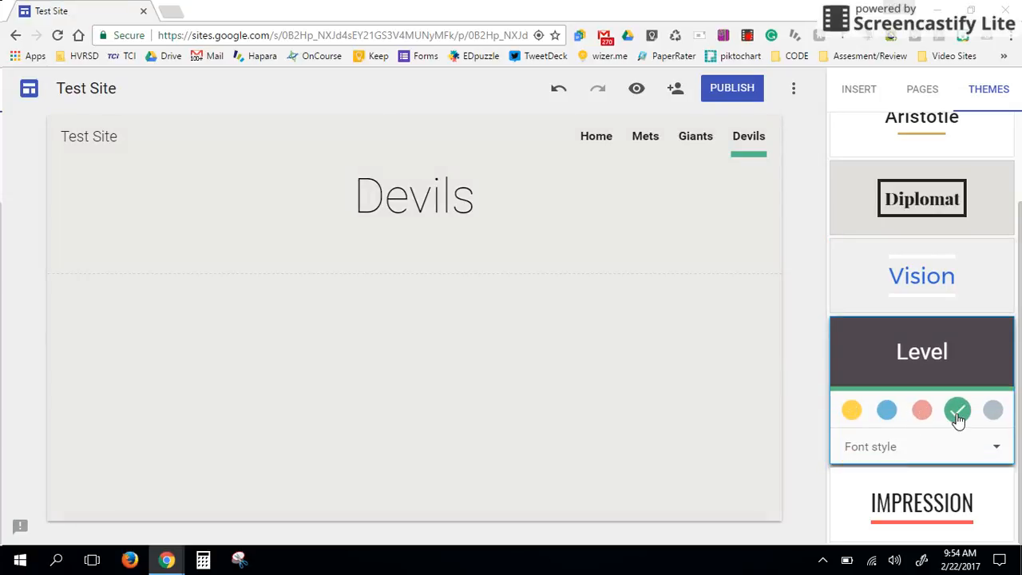
Step: Check the Giants page and insert a text box below the header of the Mets page
click(695, 136)
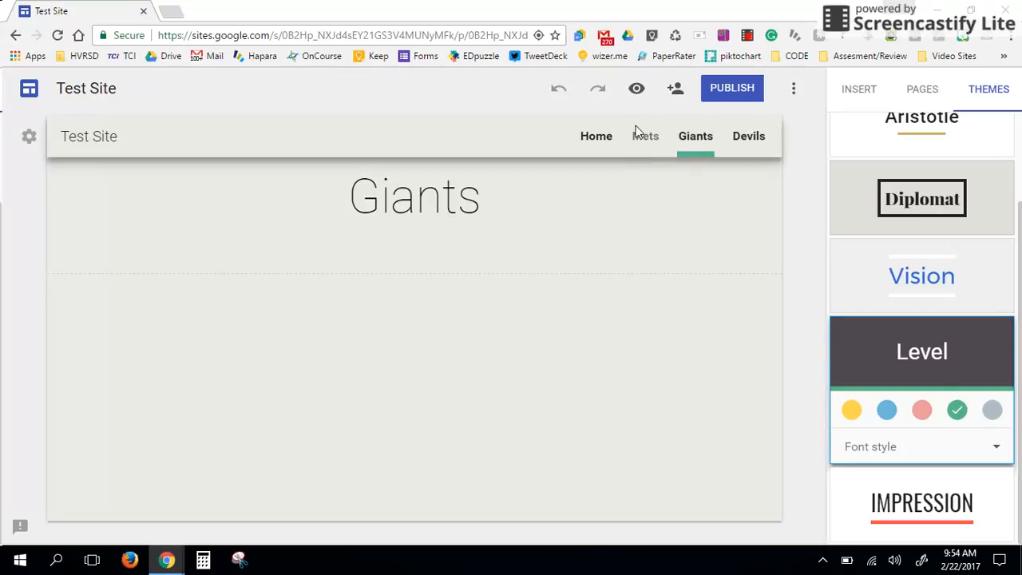
click(637, 134)
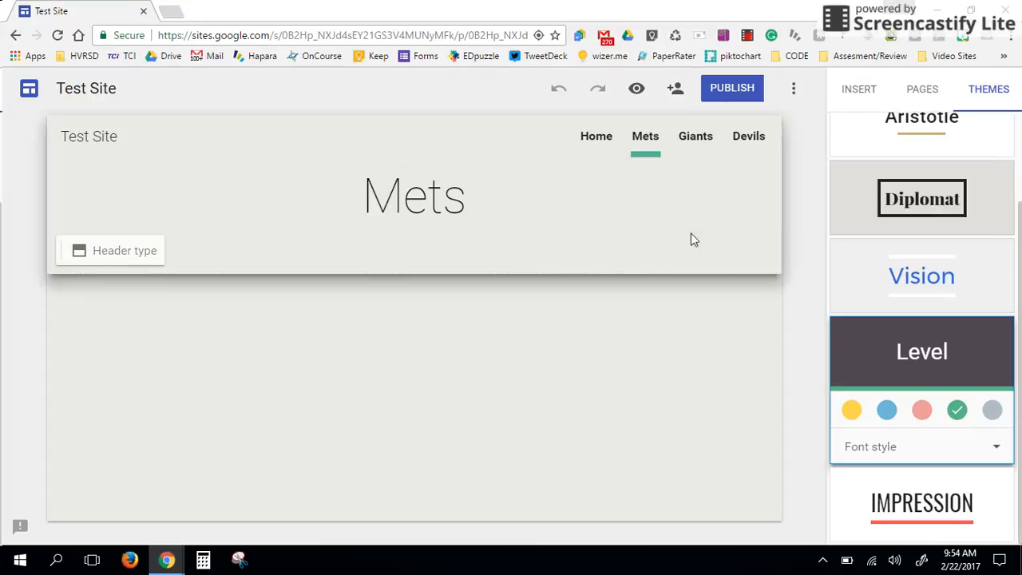
click(850, 95)
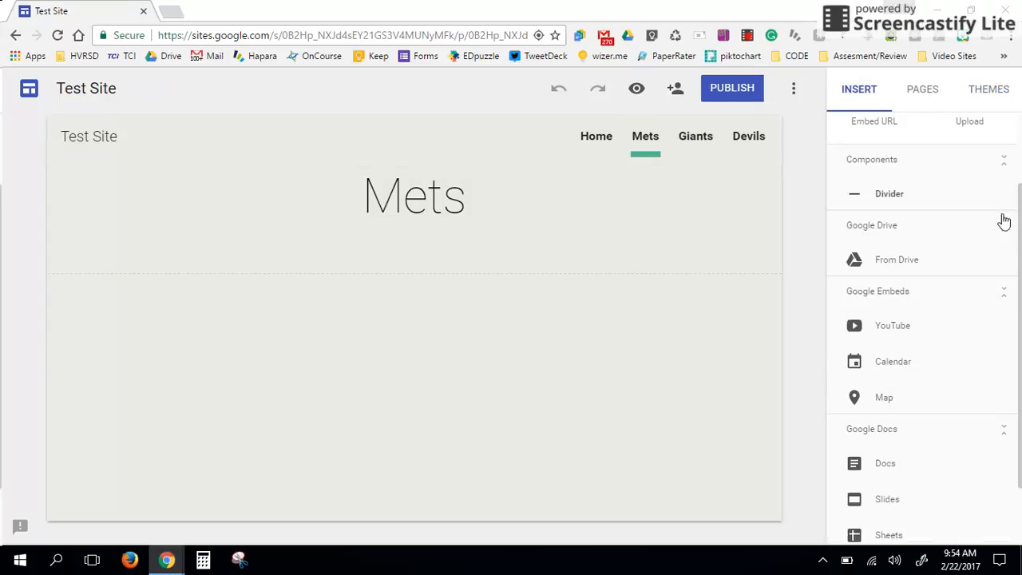
scroll(1008, 207, up, 1)
drag(1020, 198, 1020, 161)
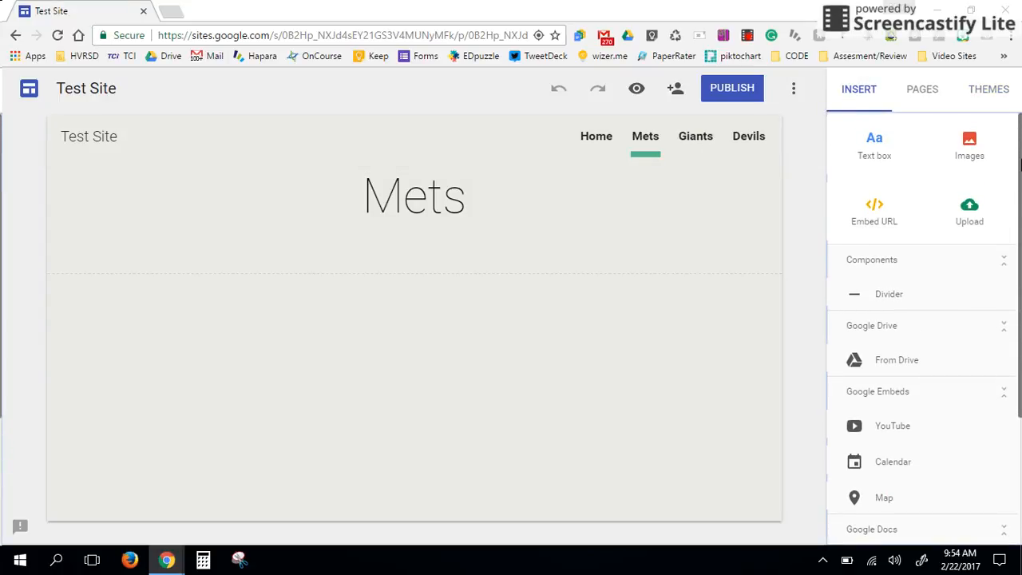
click(869, 138)
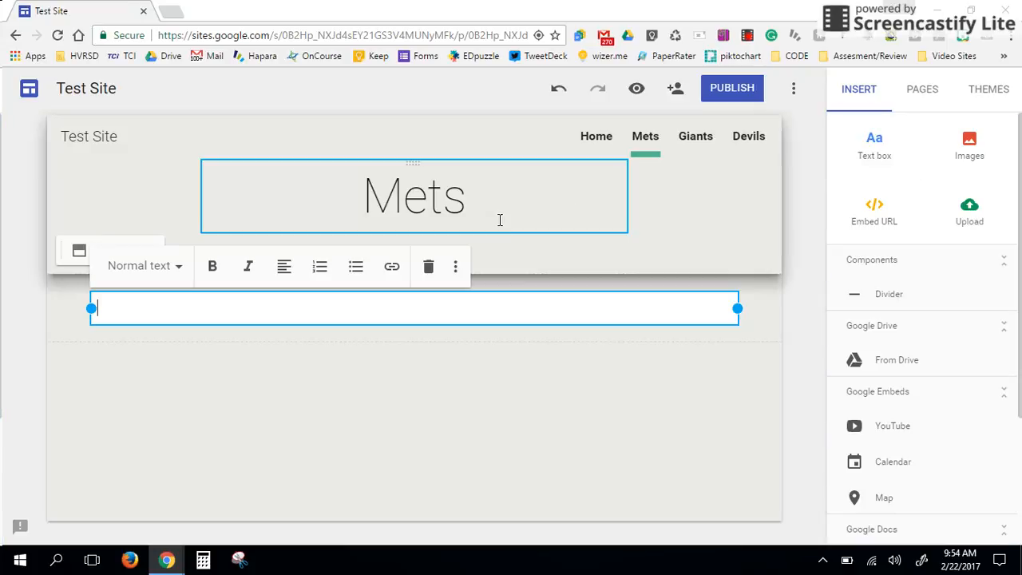
Step: Narrow the empty text box on the Mets page to about a quarter of the page width, keeping its left edge in place
drag(734, 306, 352, 311)
drag(218, 296, 278, 401)
click(212, 298)
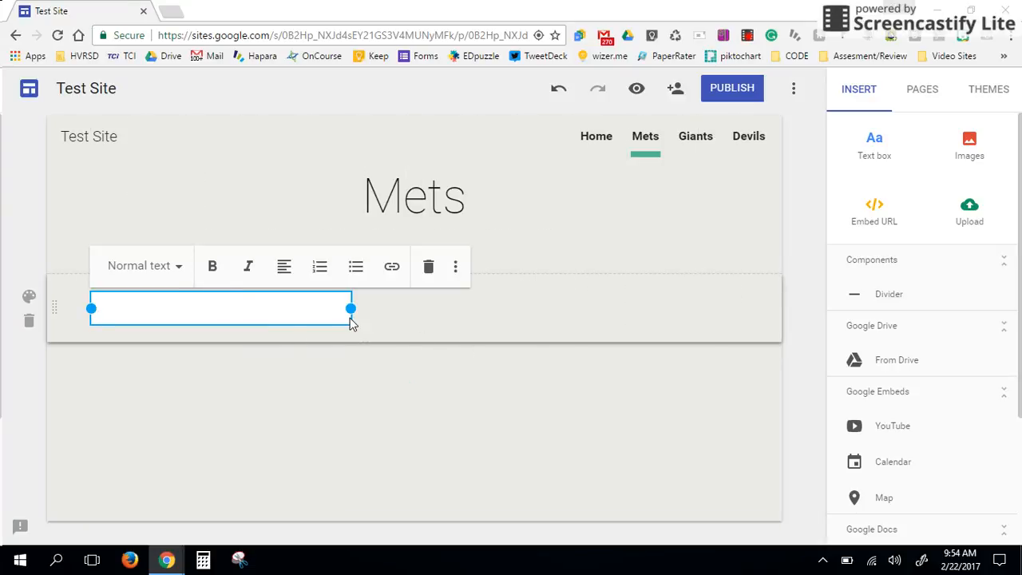
drag(345, 314, 518, 313)
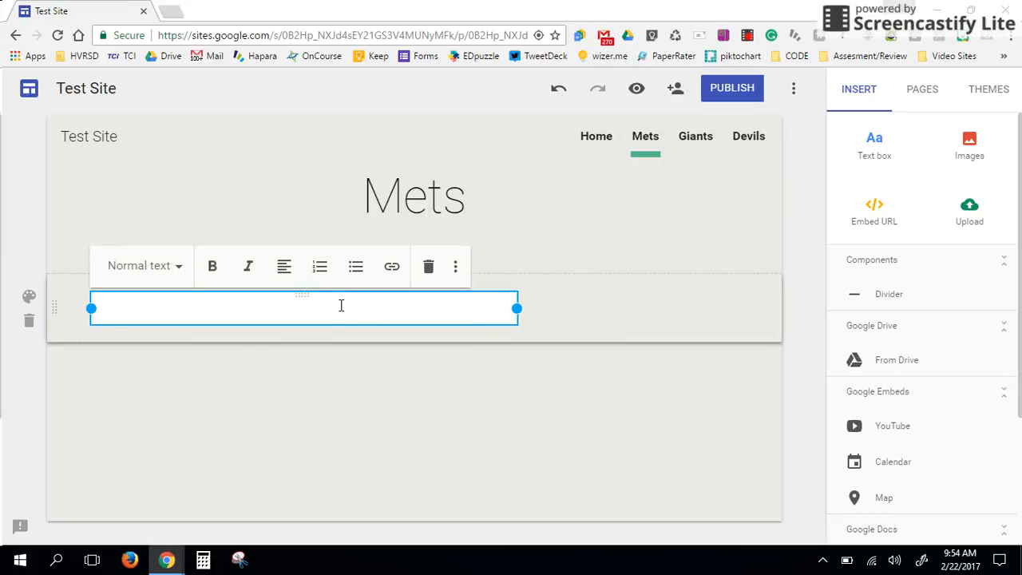
drag(514, 308, 295, 308)
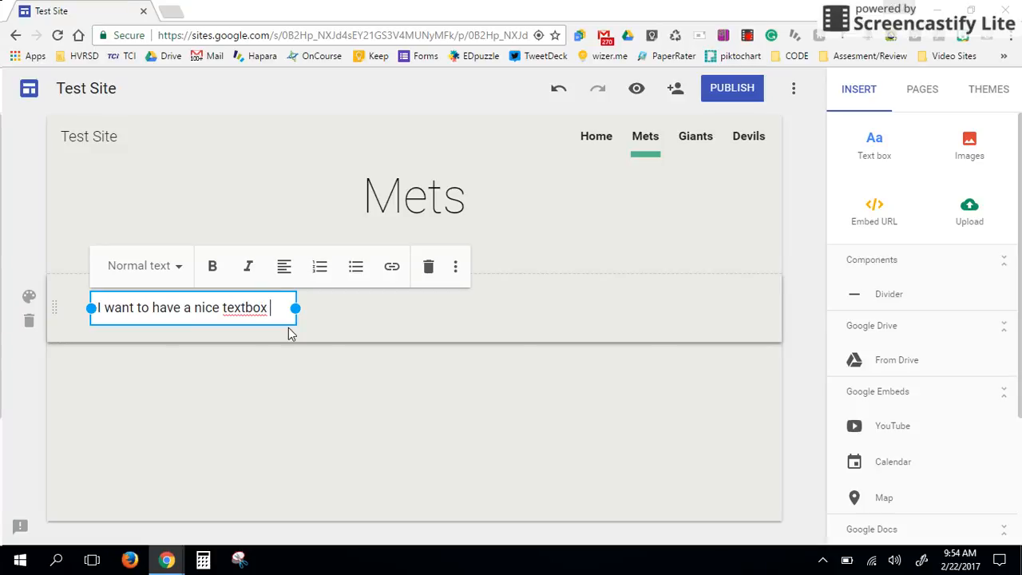
Step: Fill the text box with "I want to have a nice textbox for the classes to see. This is what I came up with"
text(for th)
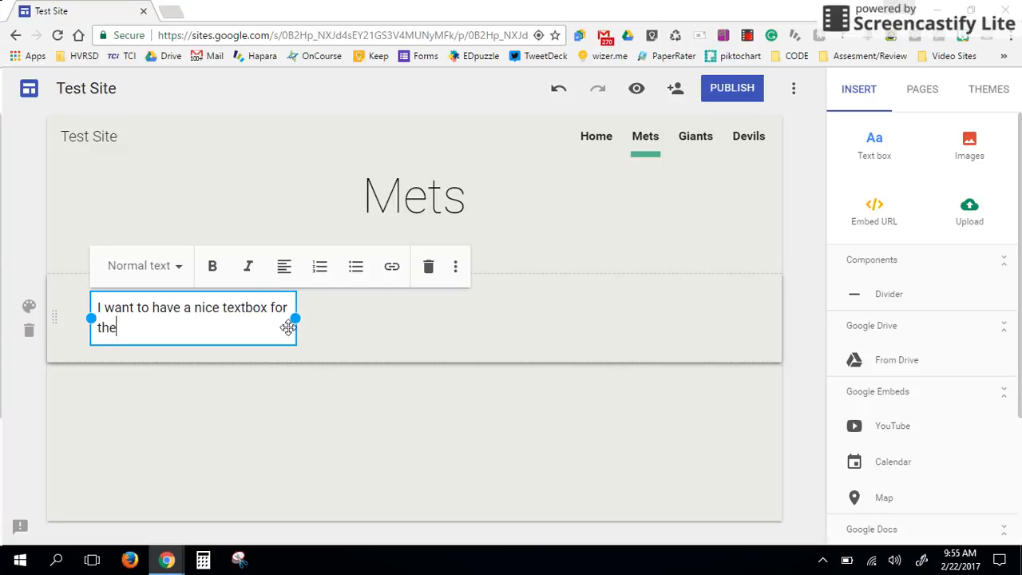
text(e classes to s)
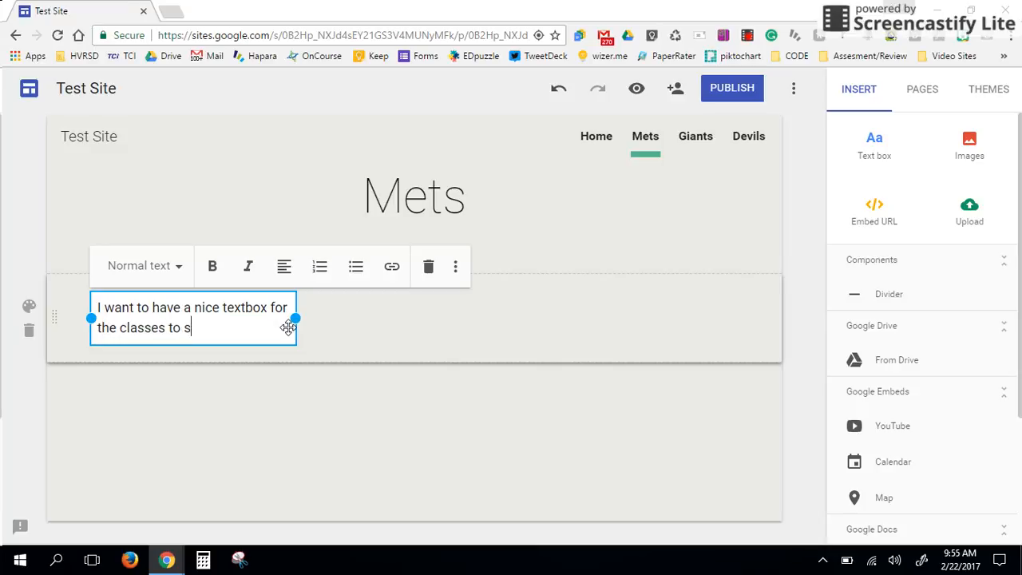
text(ee. This is wa)
key(BackSpace)
text(hat I came up with)
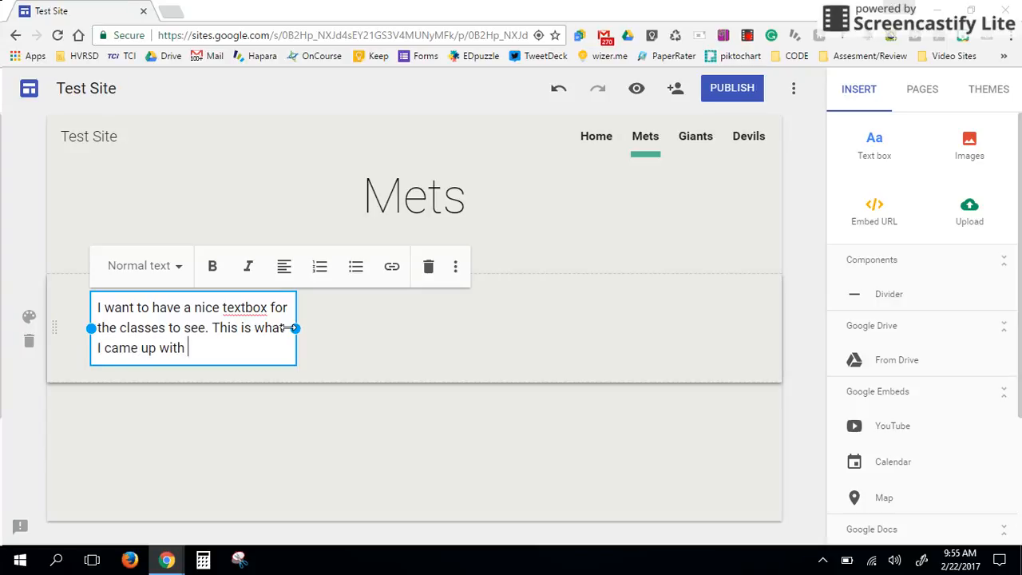
Step: Make all the text in the text box bold and italic, and center it
drag(235, 346, 91, 297)
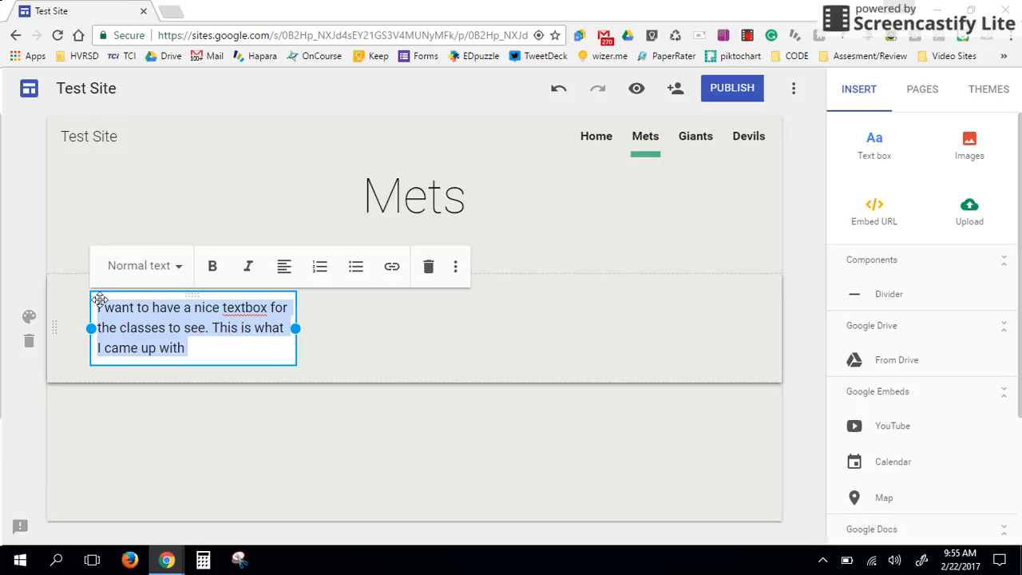
click(166, 271)
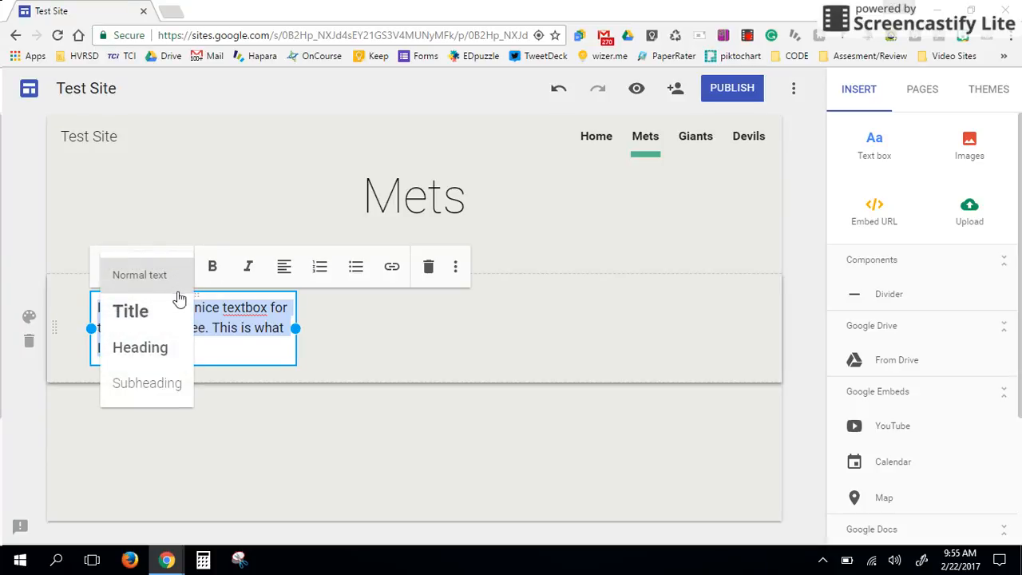
click(213, 268)
click(247, 267)
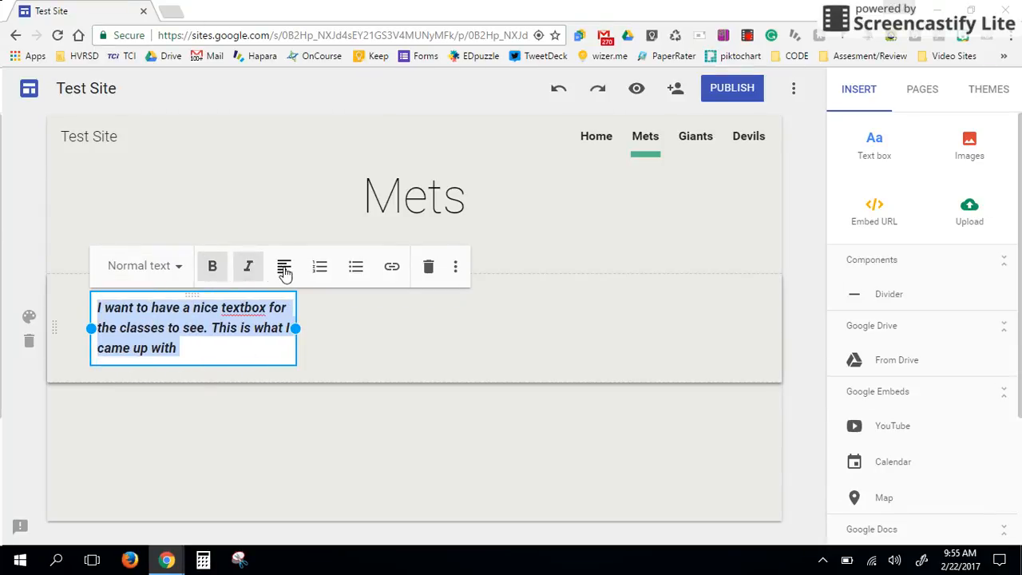
click(287, 272)
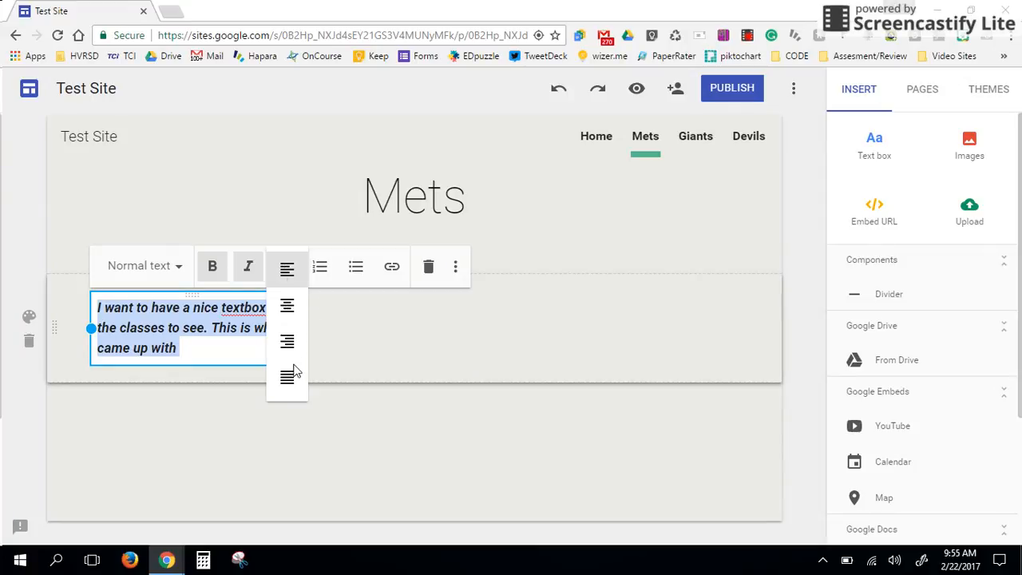
click(289, 309)
Step: Try numbered and bulleted list formatting on the text, and delete the text box from the Mets page
click(319, 268)
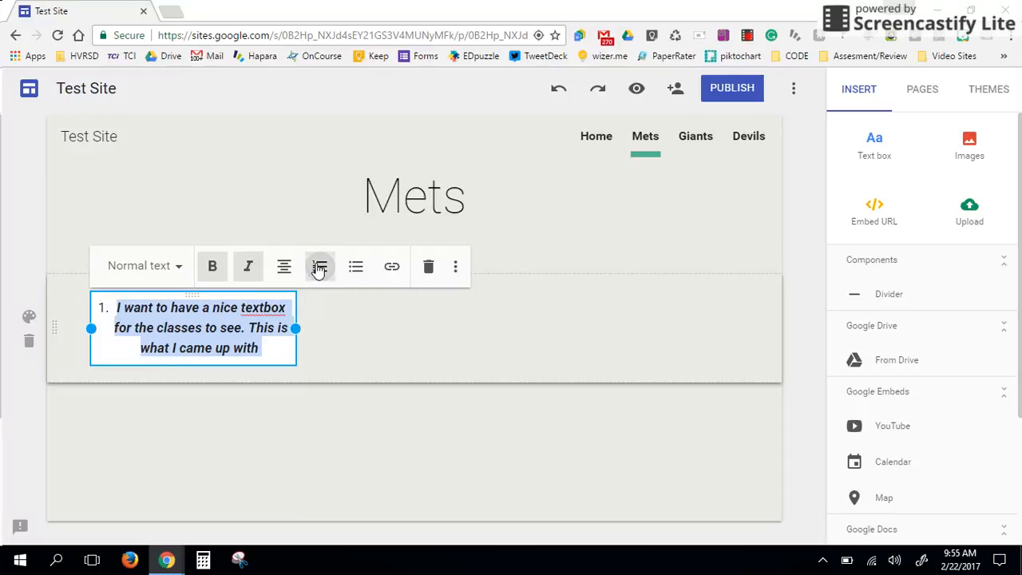
click(354, 269)
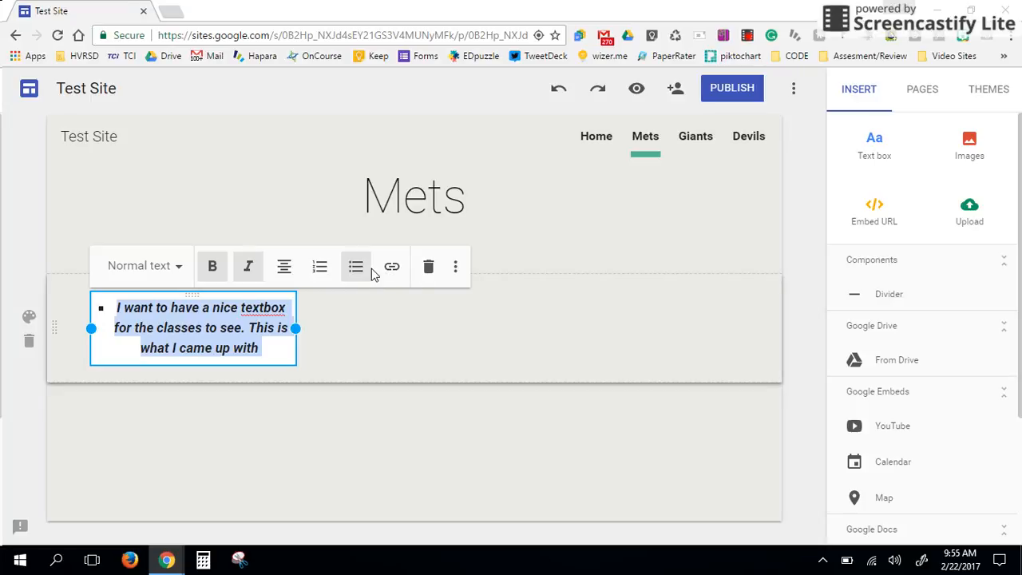
click(429, 268)
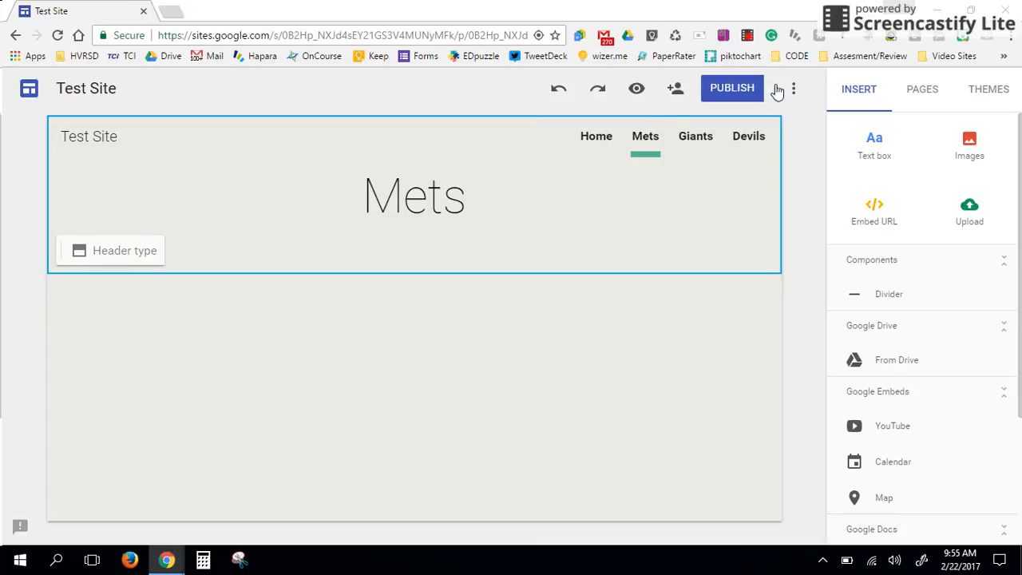
Step: Go back to the list of recent sites and open the 6th Grade Social Studies site
click(13, 36)
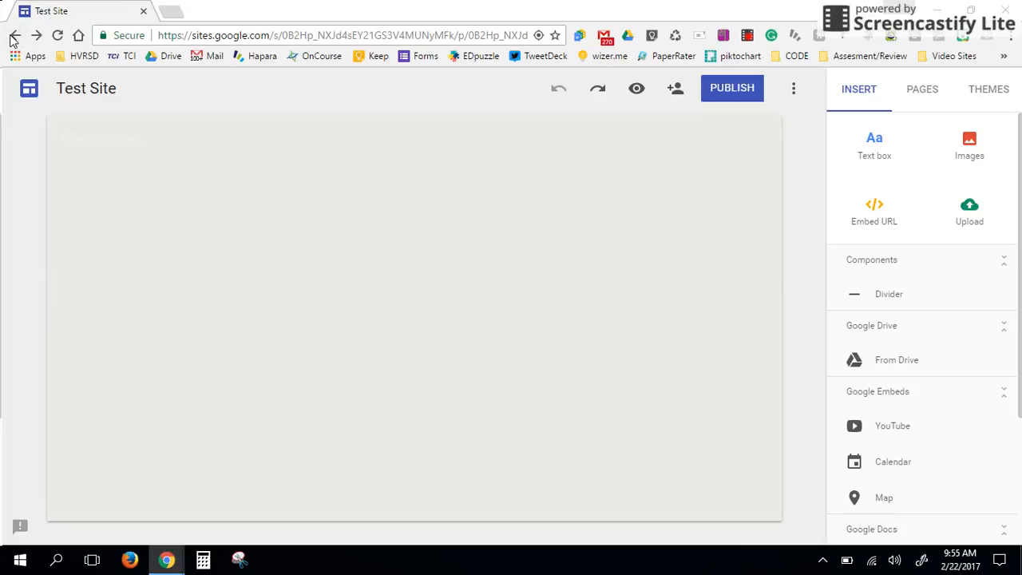
click(13, 36)
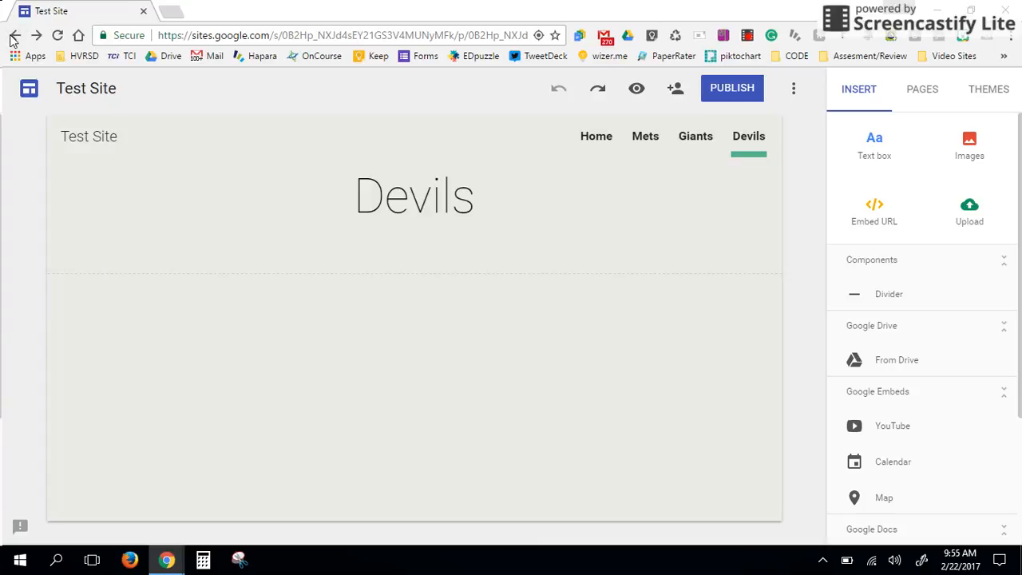
click(14, 36)
click(13, 36)
click(14, 36)
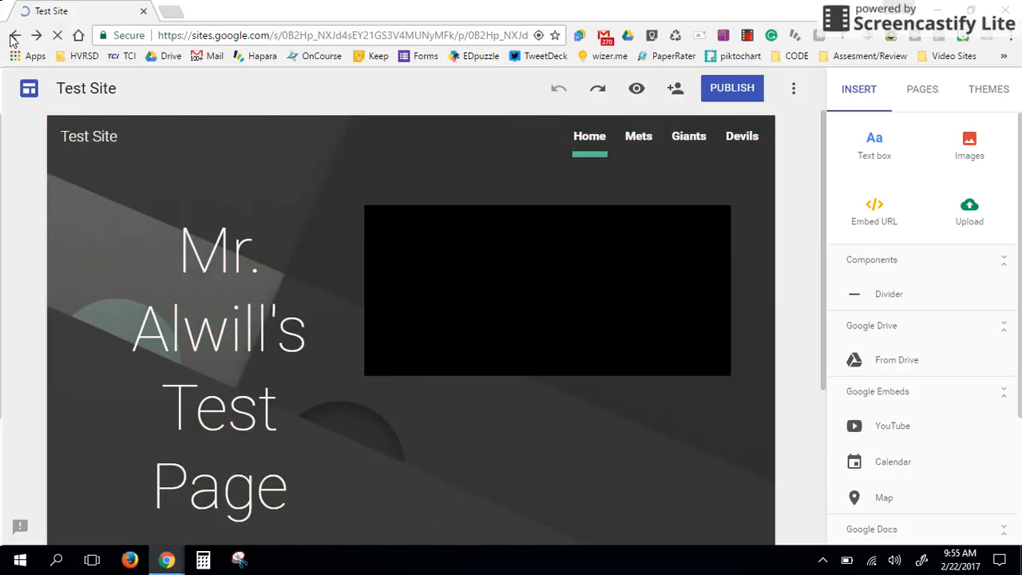
click(14, 36)
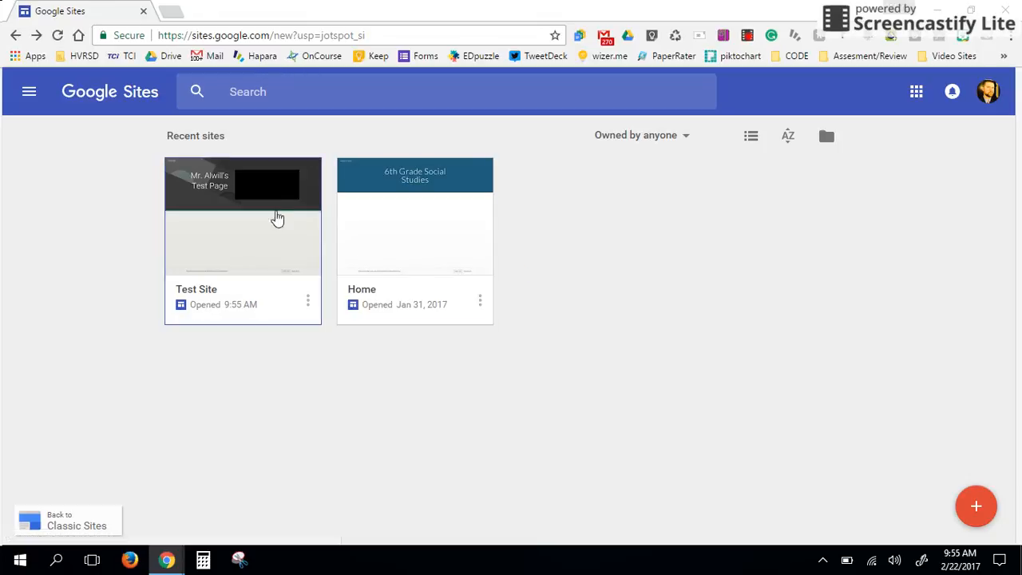
click(408, 242)
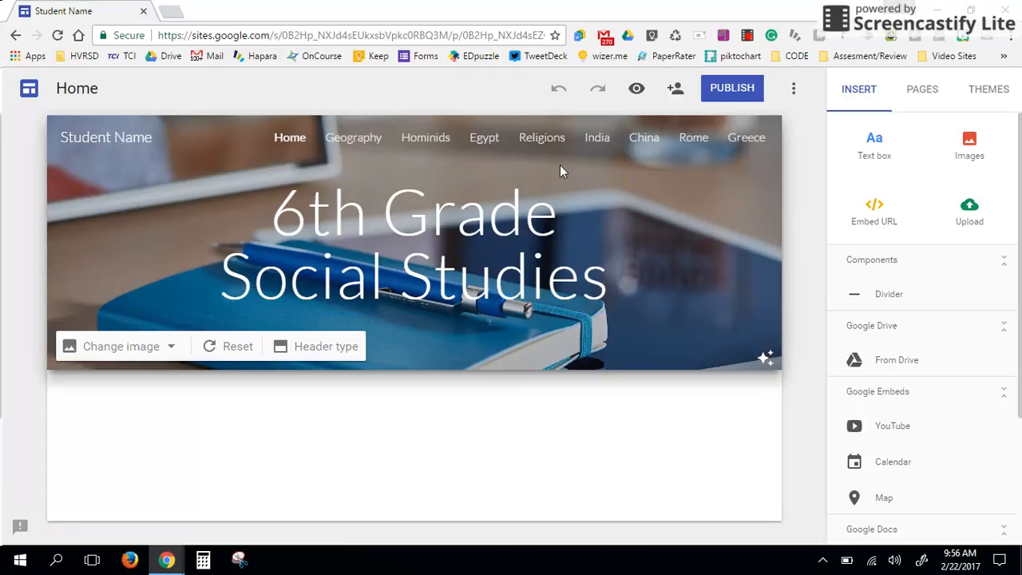
Step: Look through the site's subpages in order: Geography, Hominids, Egypt, Religions, India, China, Rome and Greece
click(343, 143)
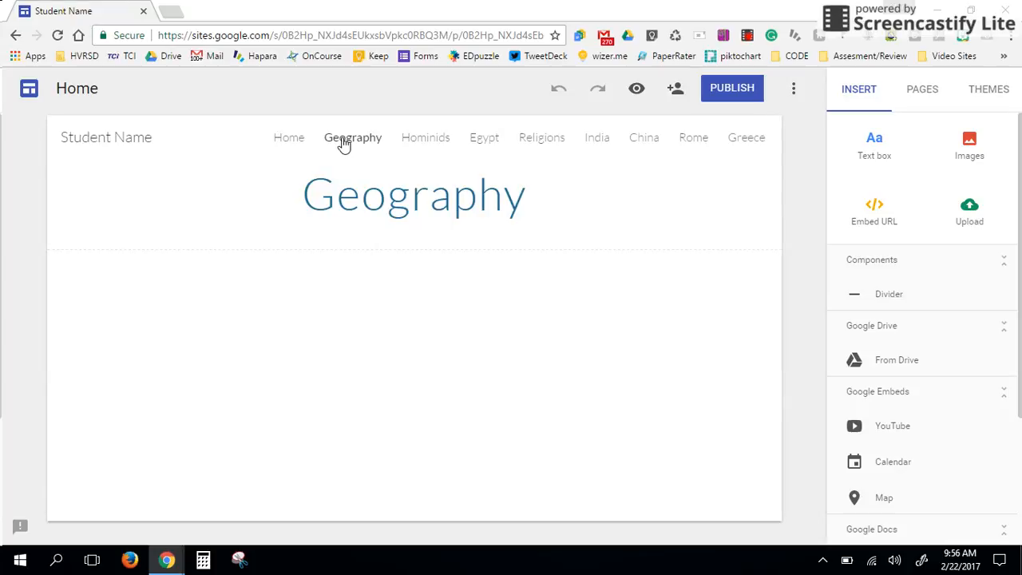
click(410, 141)
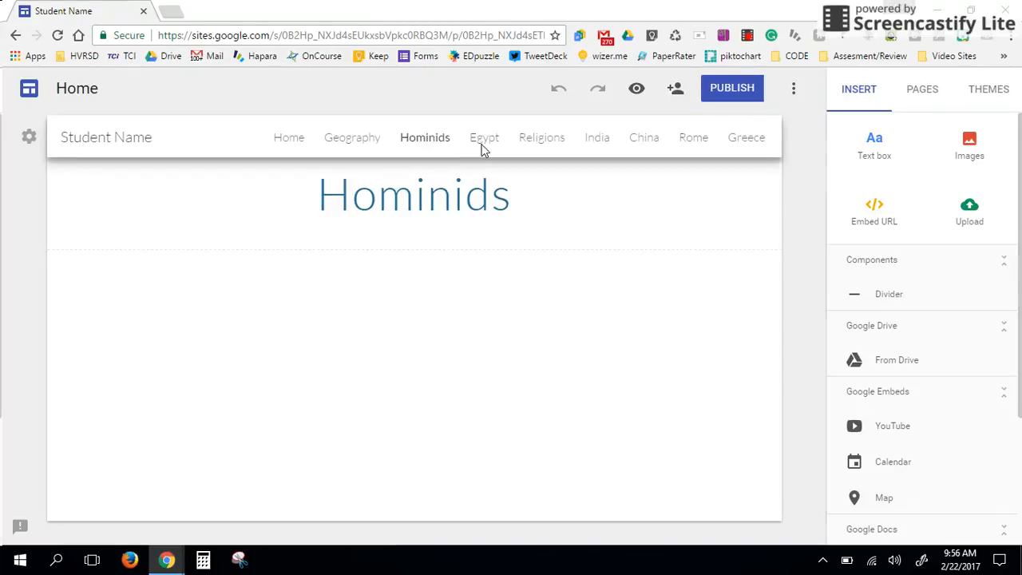
click(482, 149)
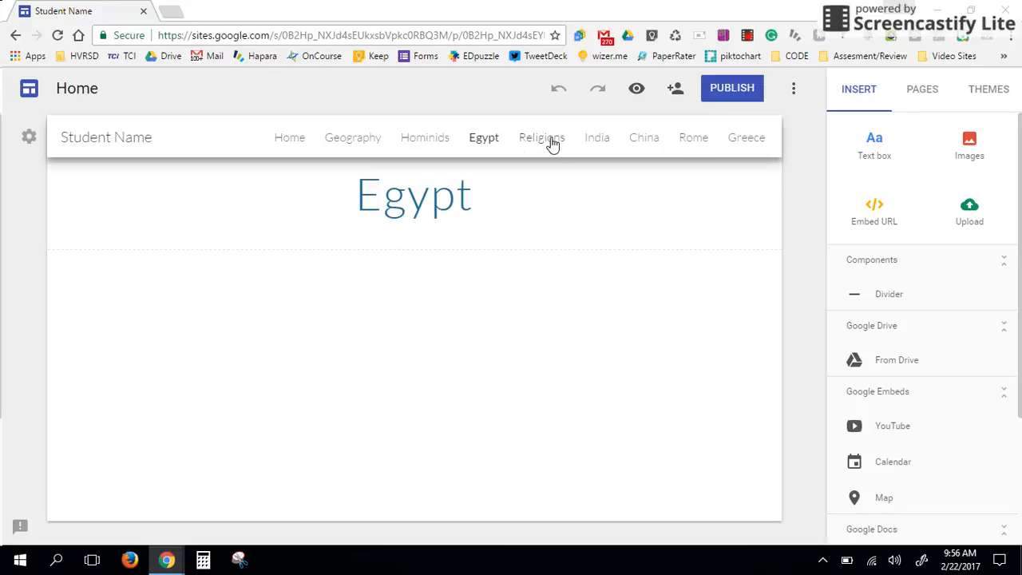
click(551, 144)
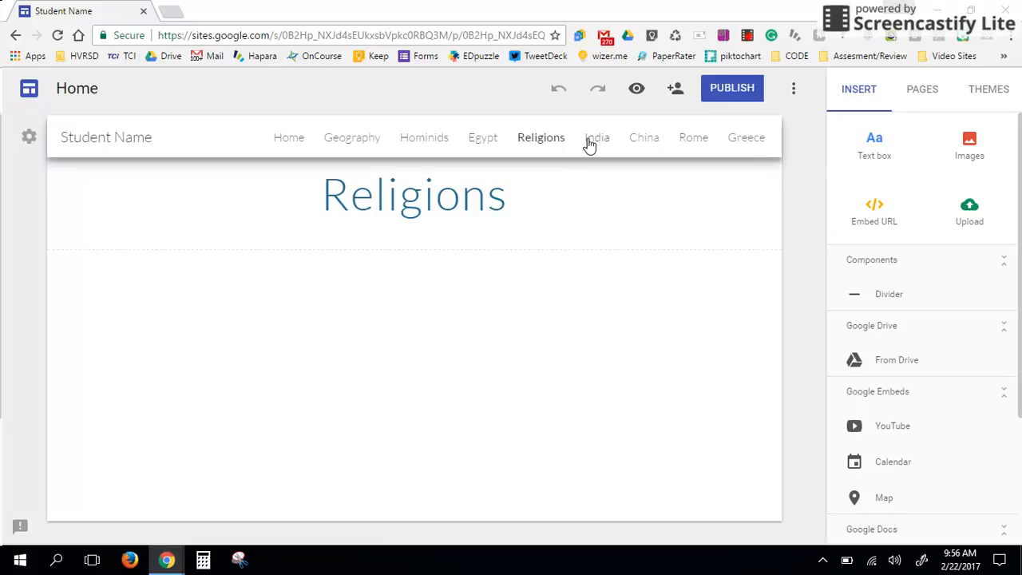
click(592, 144)
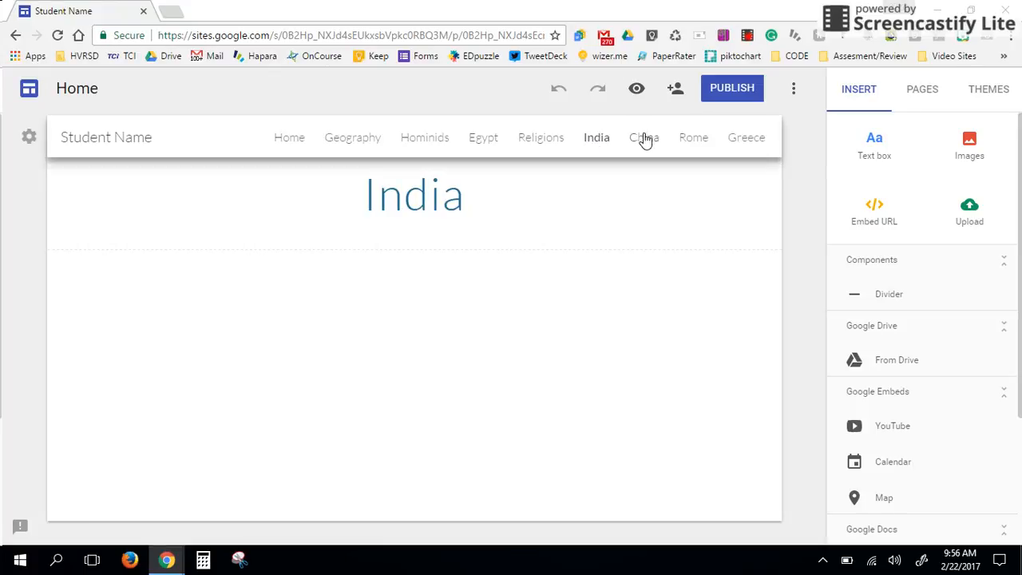
click(645, 142)
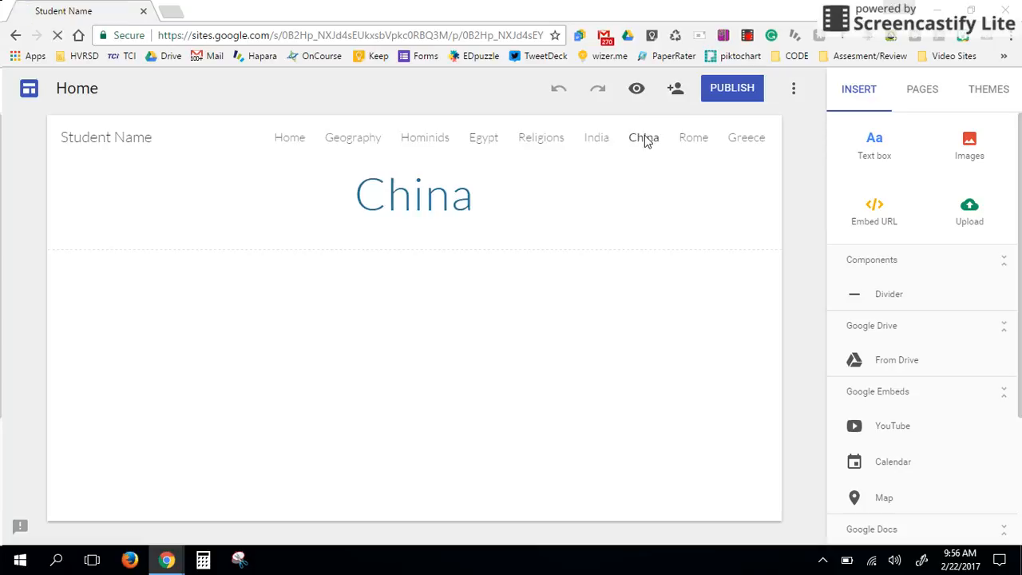
click(695, 140)
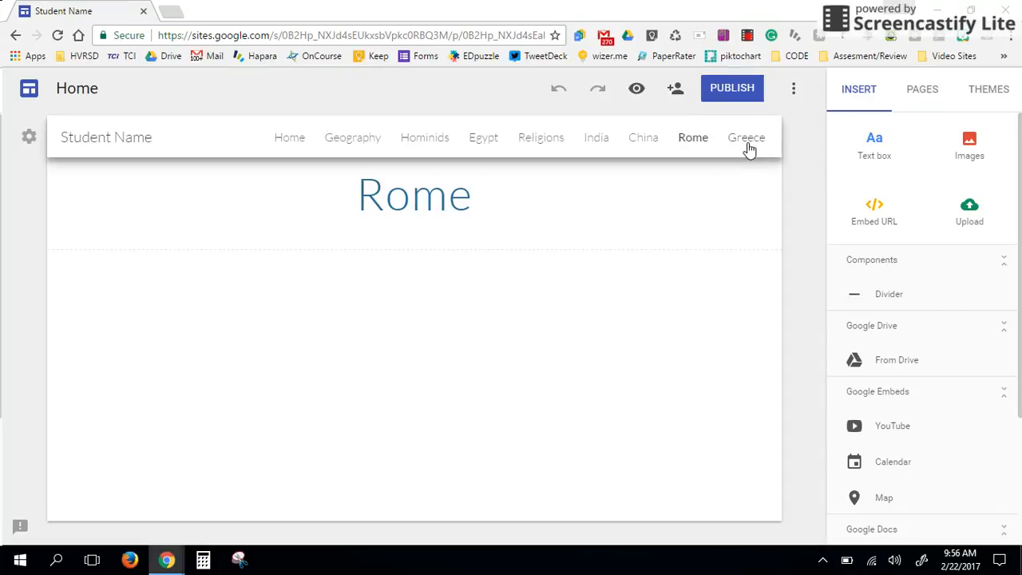
click(747, 143)
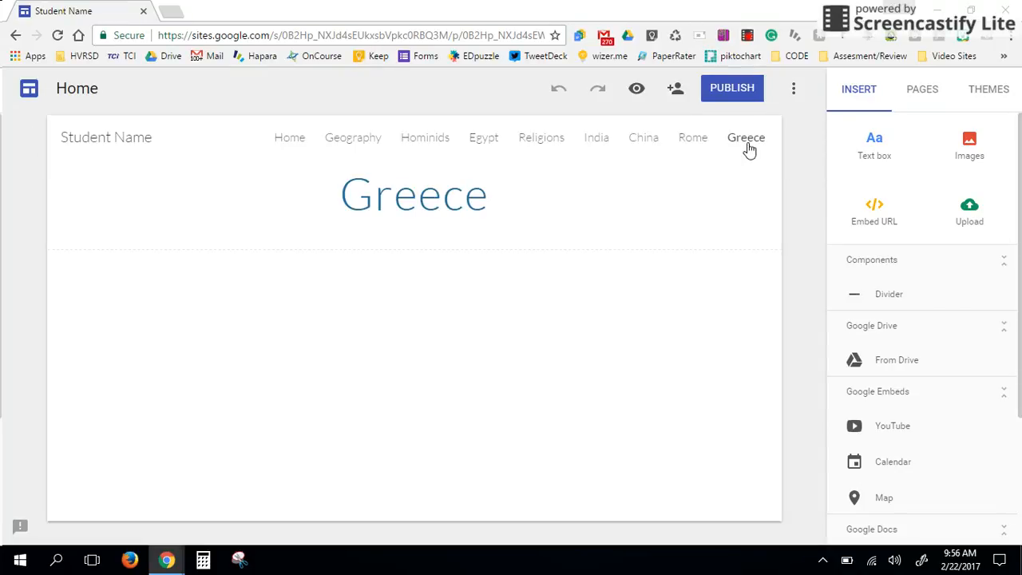